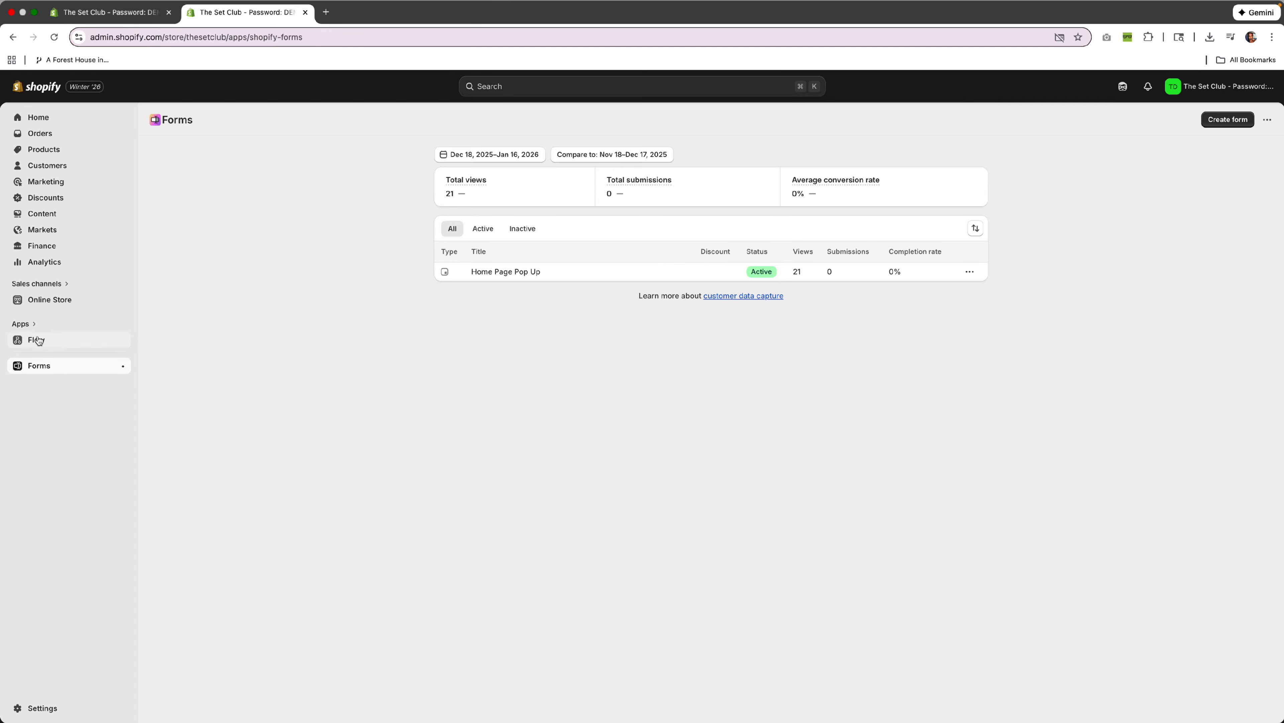
Step: Open the Shopify App Store from the store's app settings and search it for forms
click(32, 324)
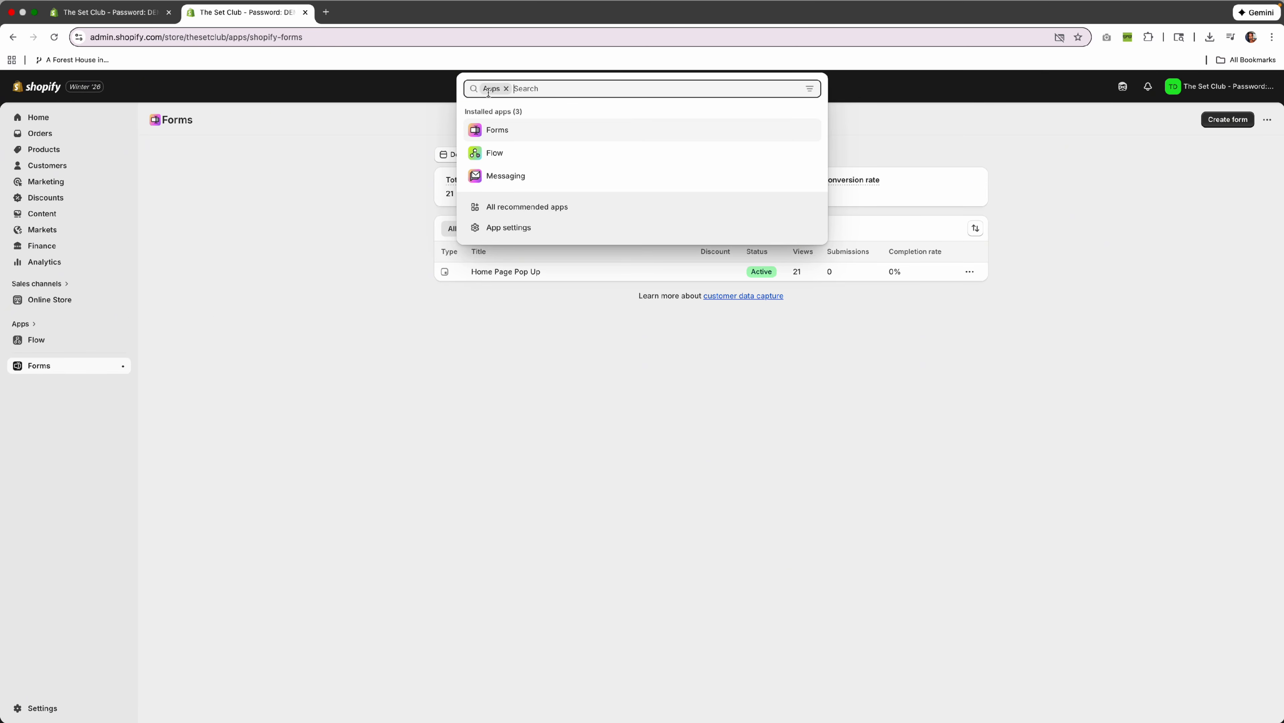
click(523, 227)
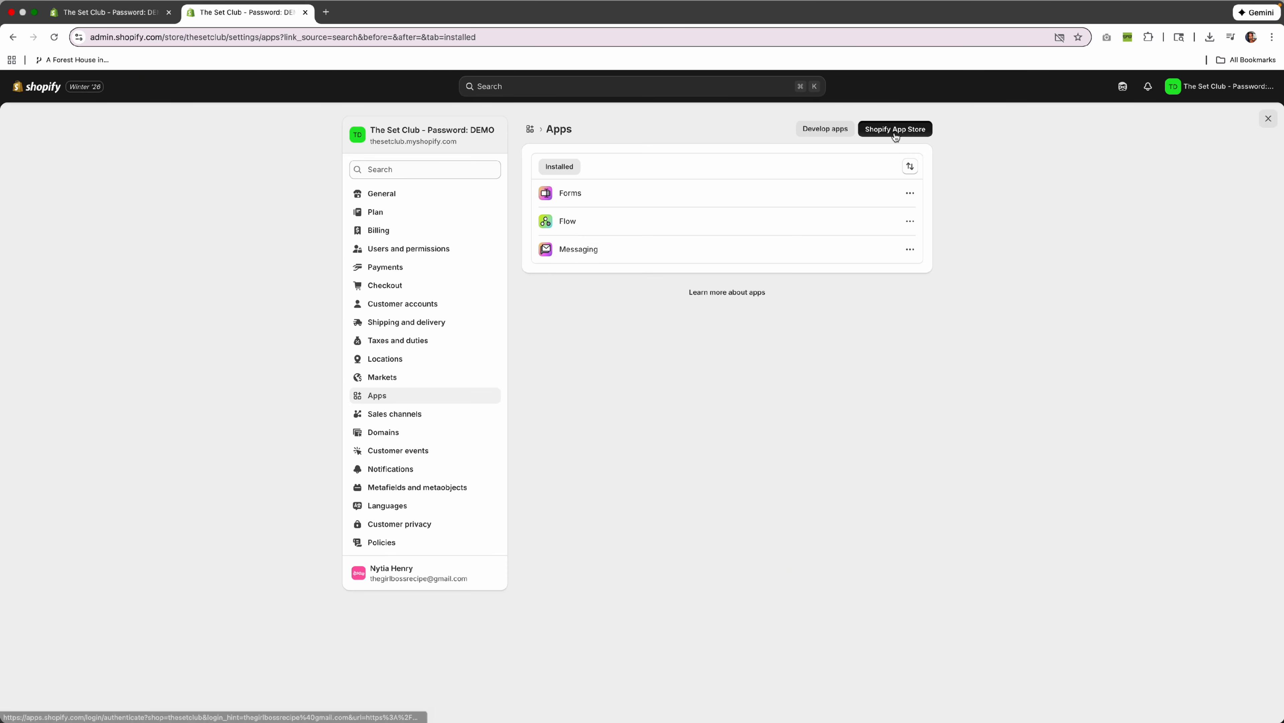
click(895, 133)
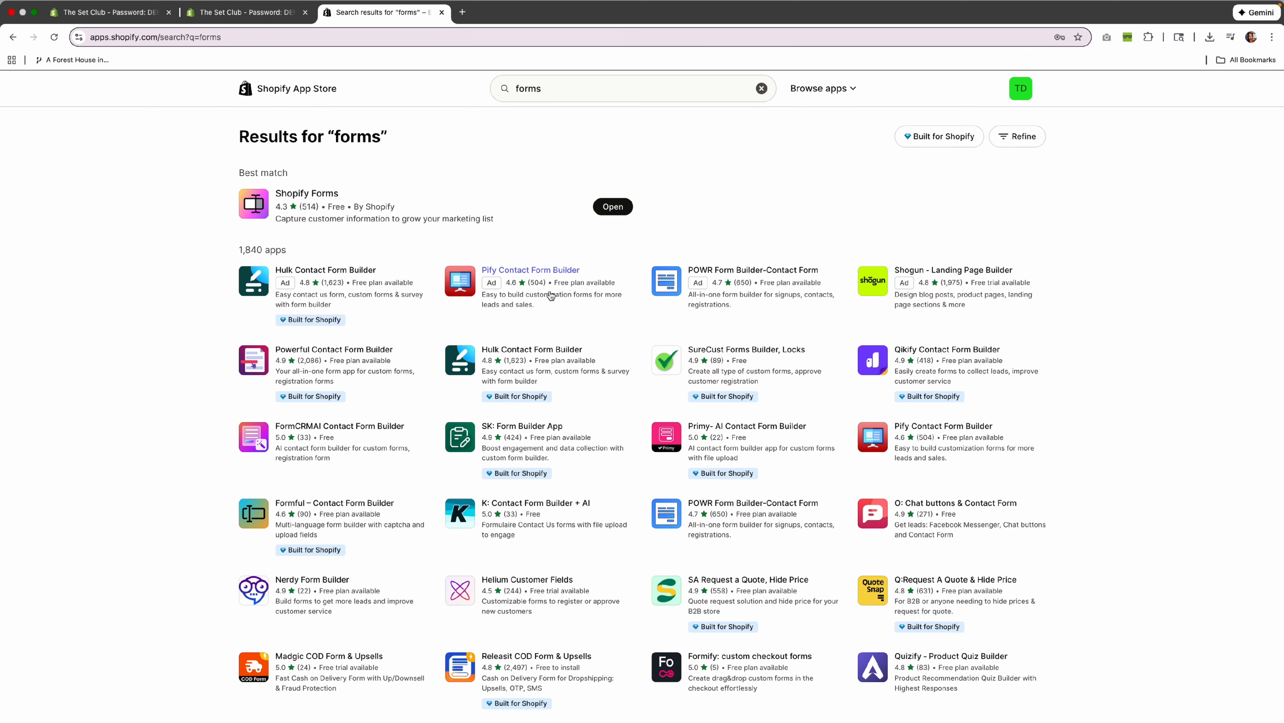
Step: View the Pify Contact Form Builder listing, return to the results and open Shopify Forms, closing the extra browser tabs
click(526, 270)
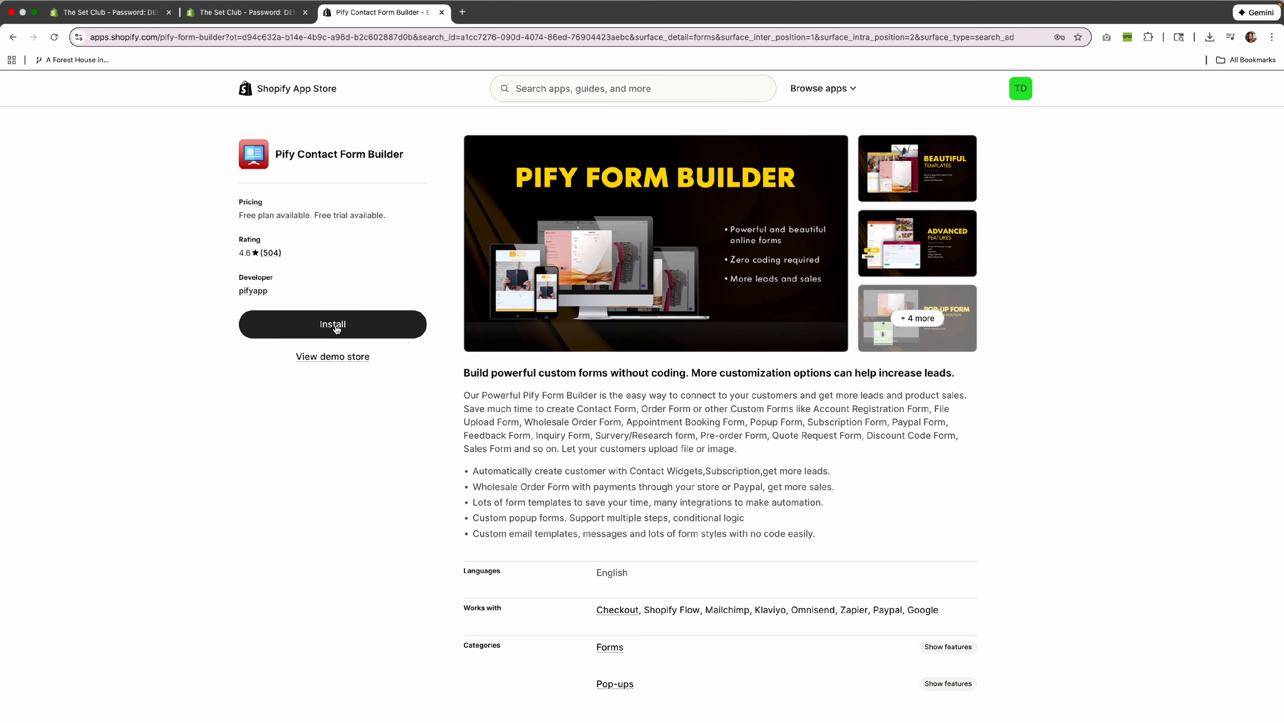
click(12, 37)
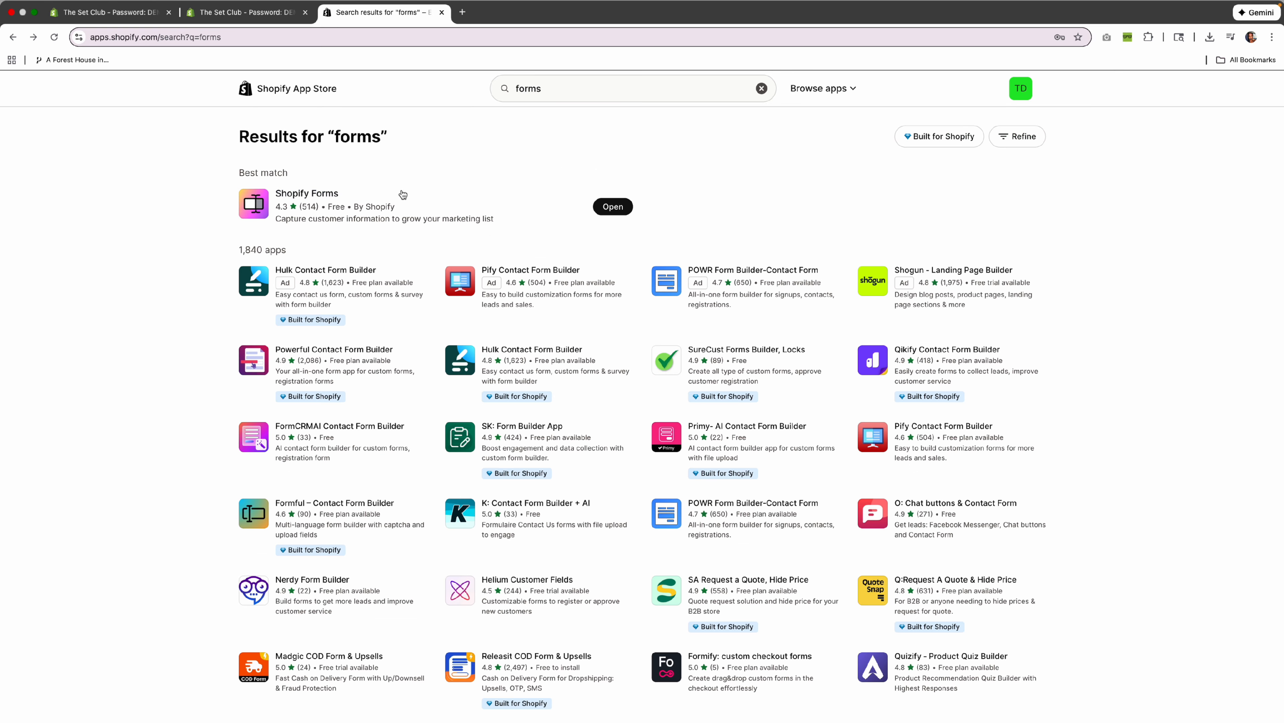
click(613, 206)
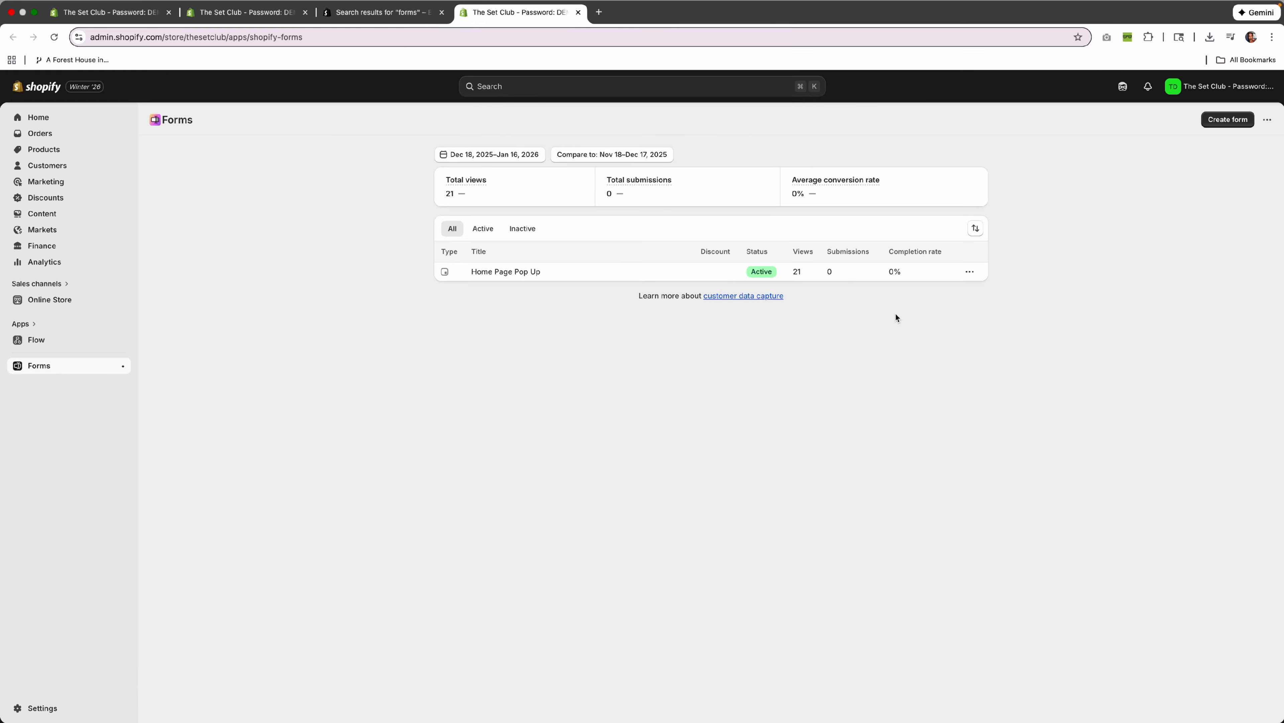
key(super+w)
key(super+w)
Step: Create a new form of the popup type named "Home Popup Form"
click(1245, 127)
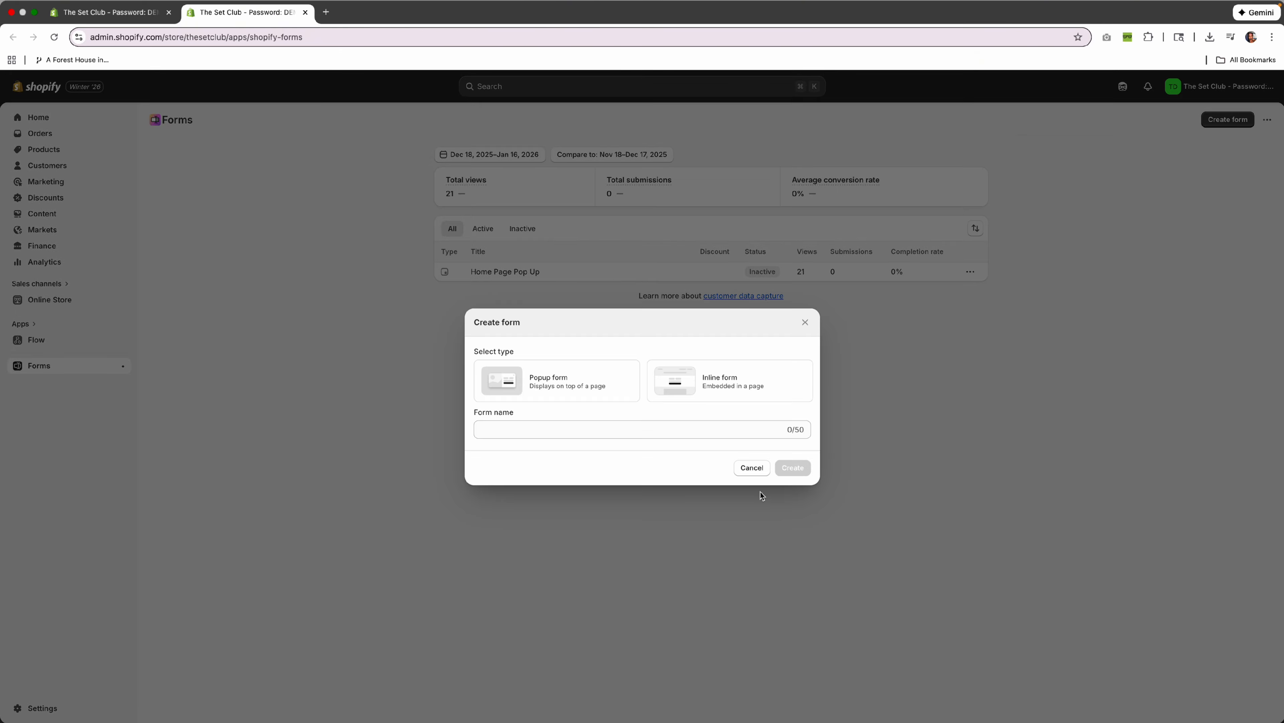
click(581, 389)
click(577, 428)
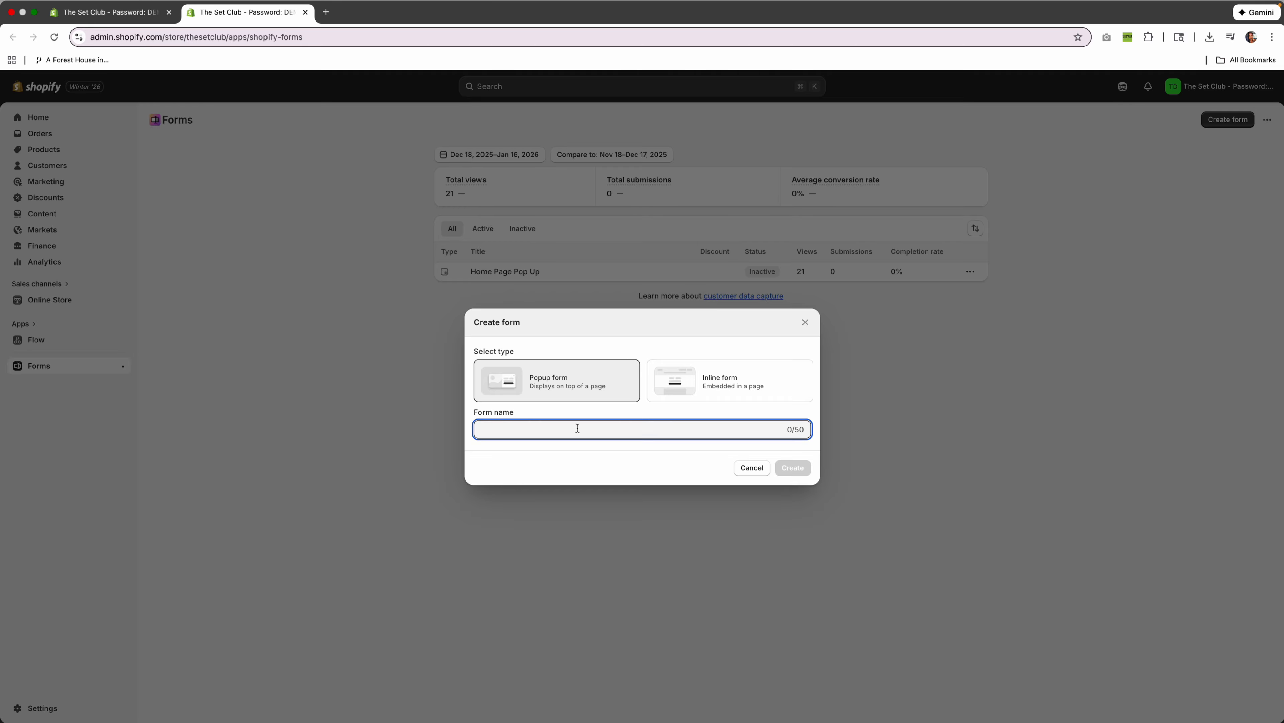
text(Pop up form)
drag(541, 430, 455, 427)
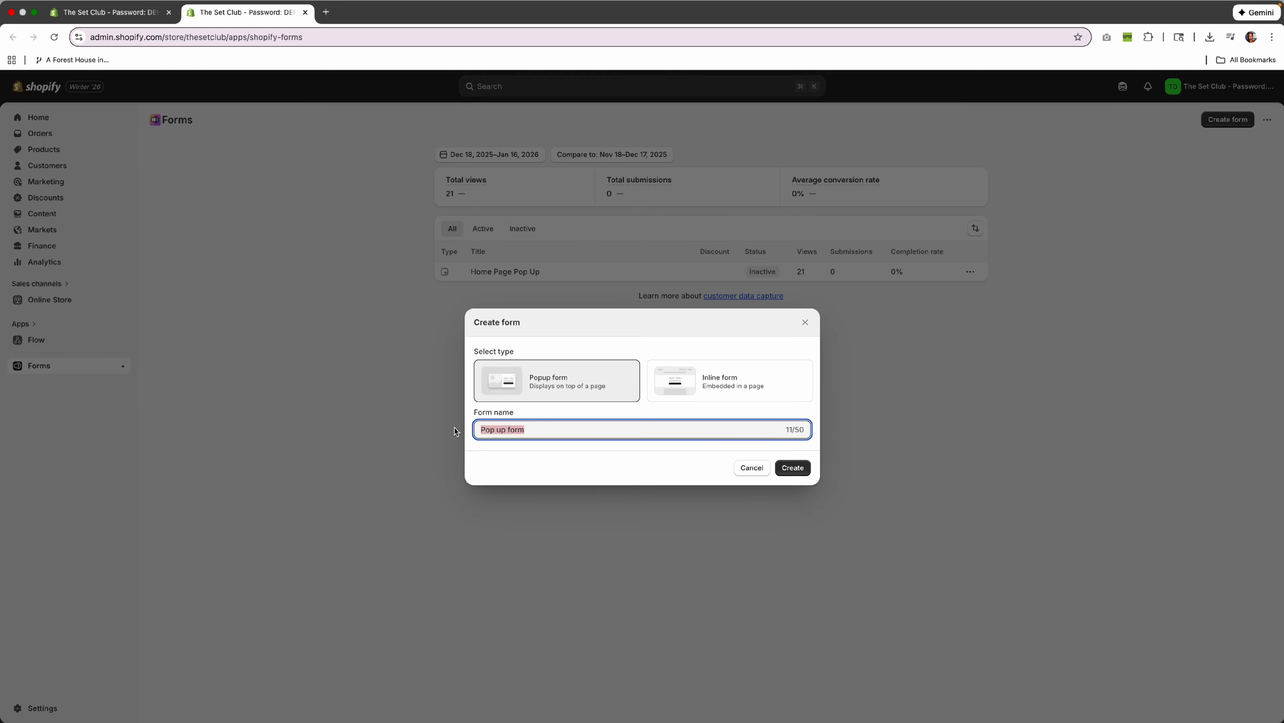
key(BackSpace)
text(Home Popup For)
click(795, 466)
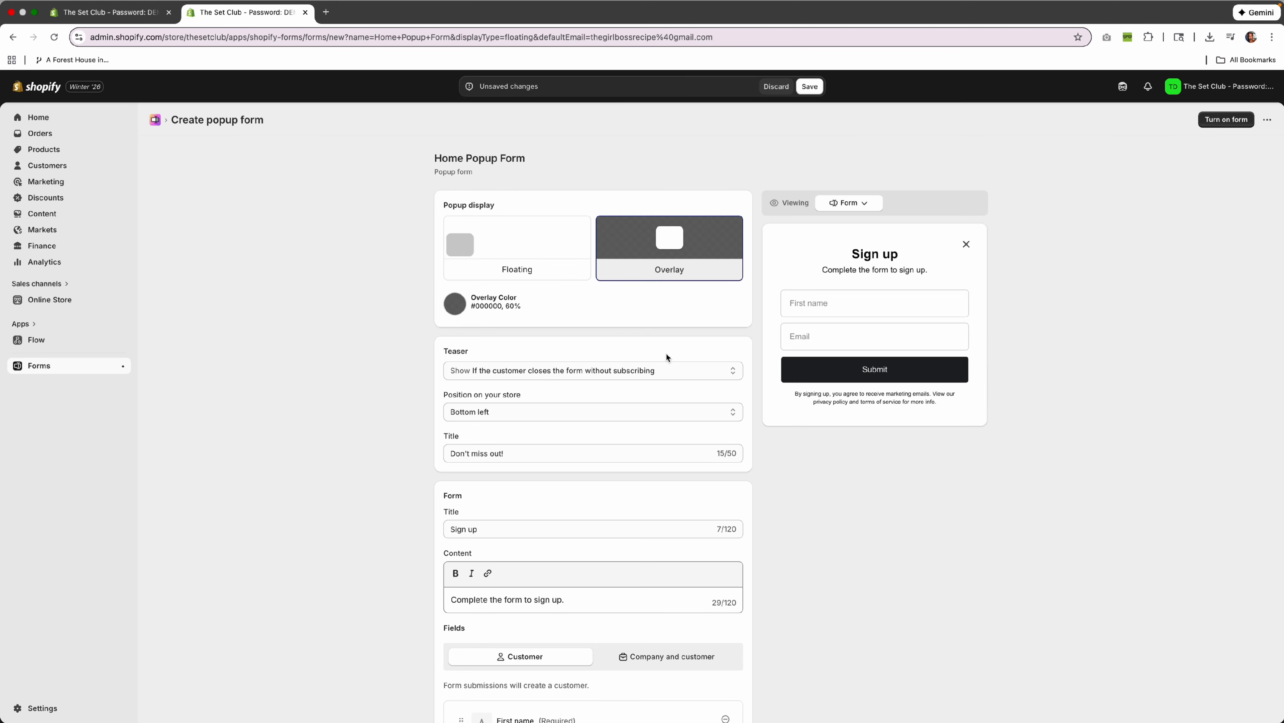
Step: Set the form's image option to Image left and add heroimage.png from Downloads
scroll(667, 353, down, 15)
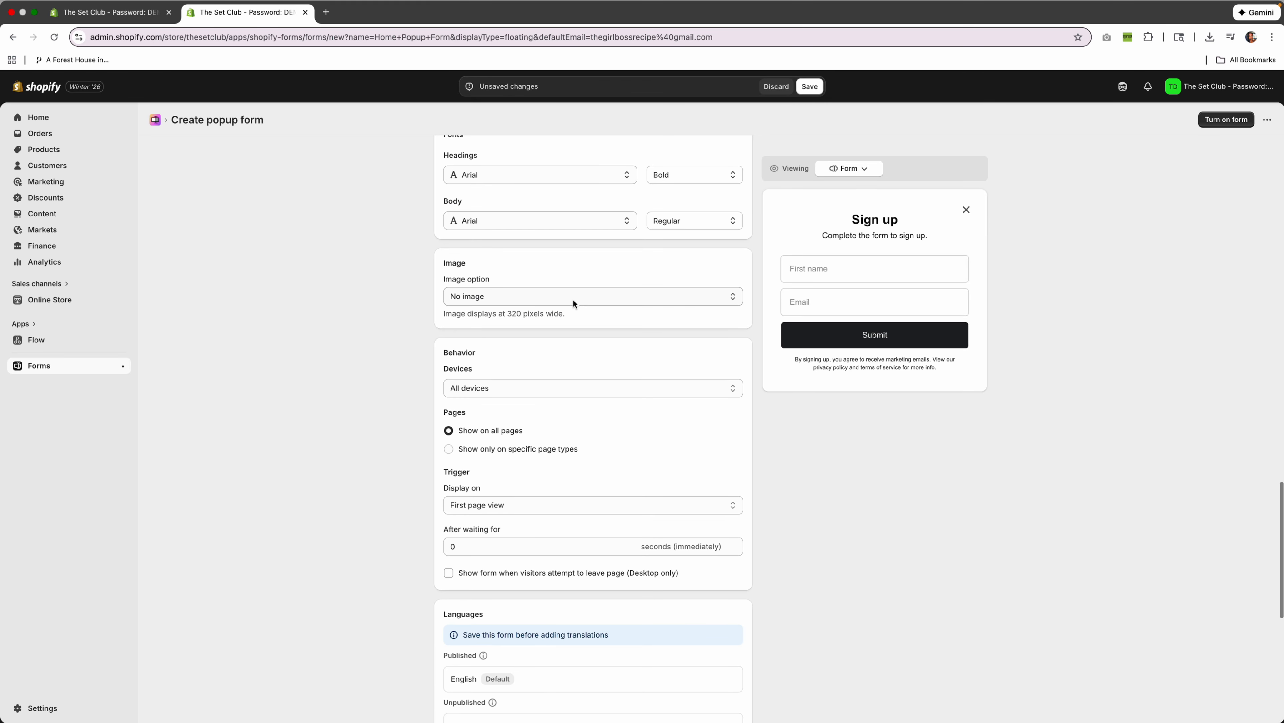
click(573, 299)
click(557, 311)
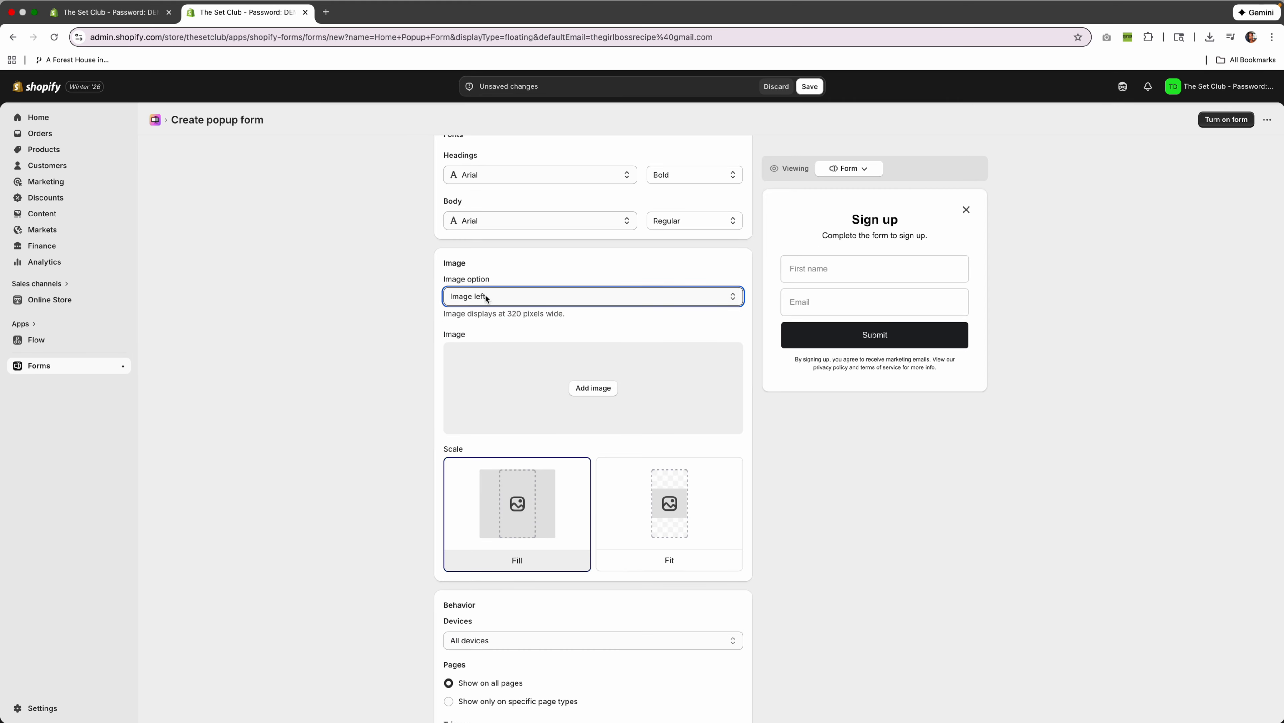
click(579, 390)
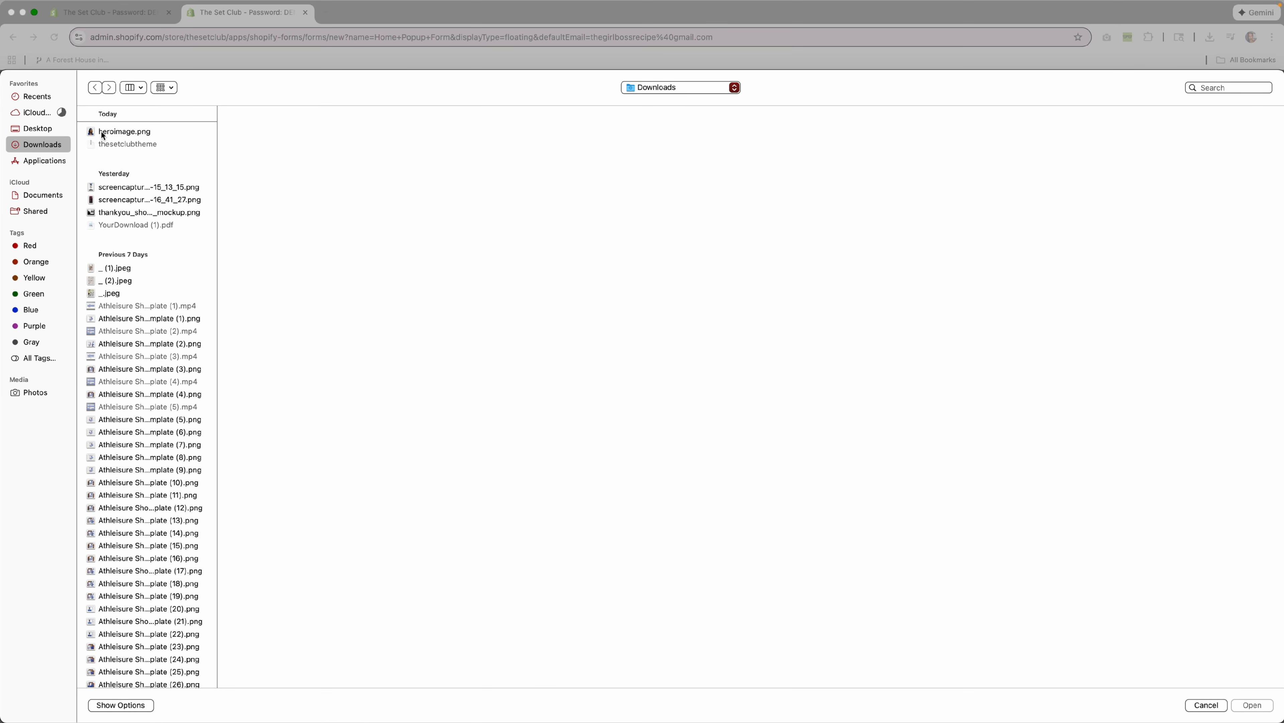
double_click(103, 132)
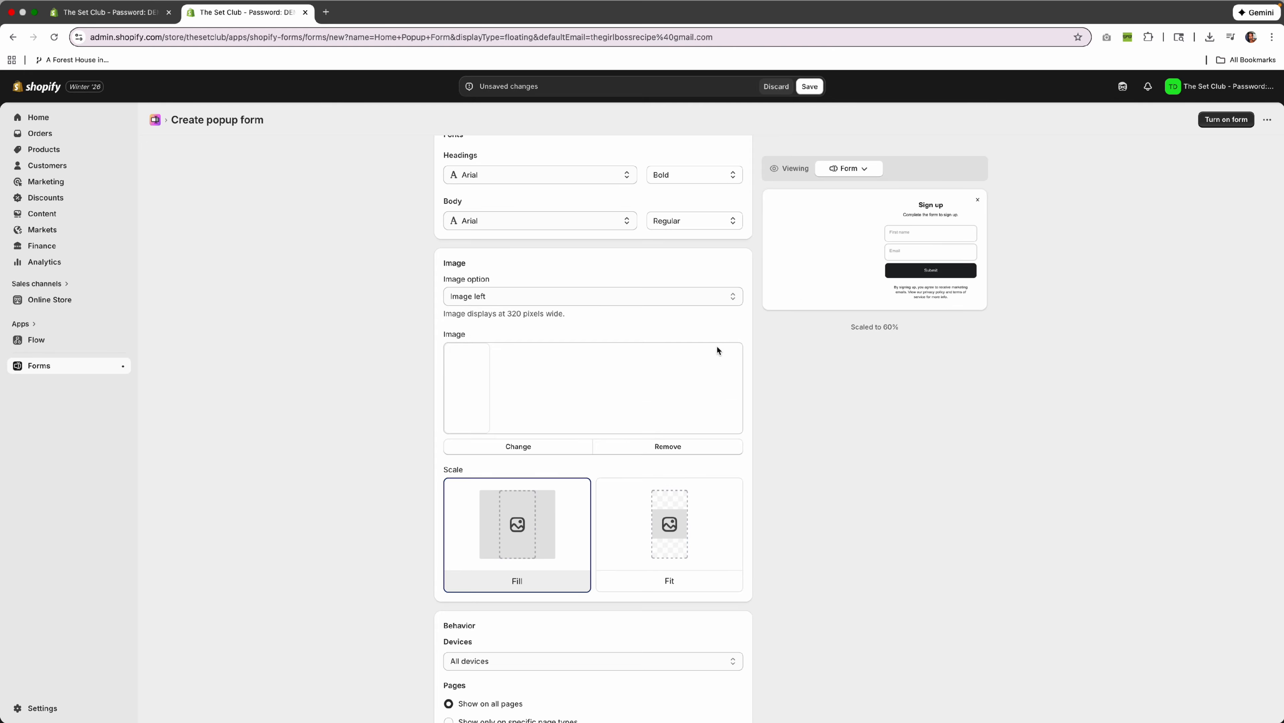
Step: Try the Floating display, return to Overlay, and save the popup form and turn it on
scroll(717, 350, up, 15)
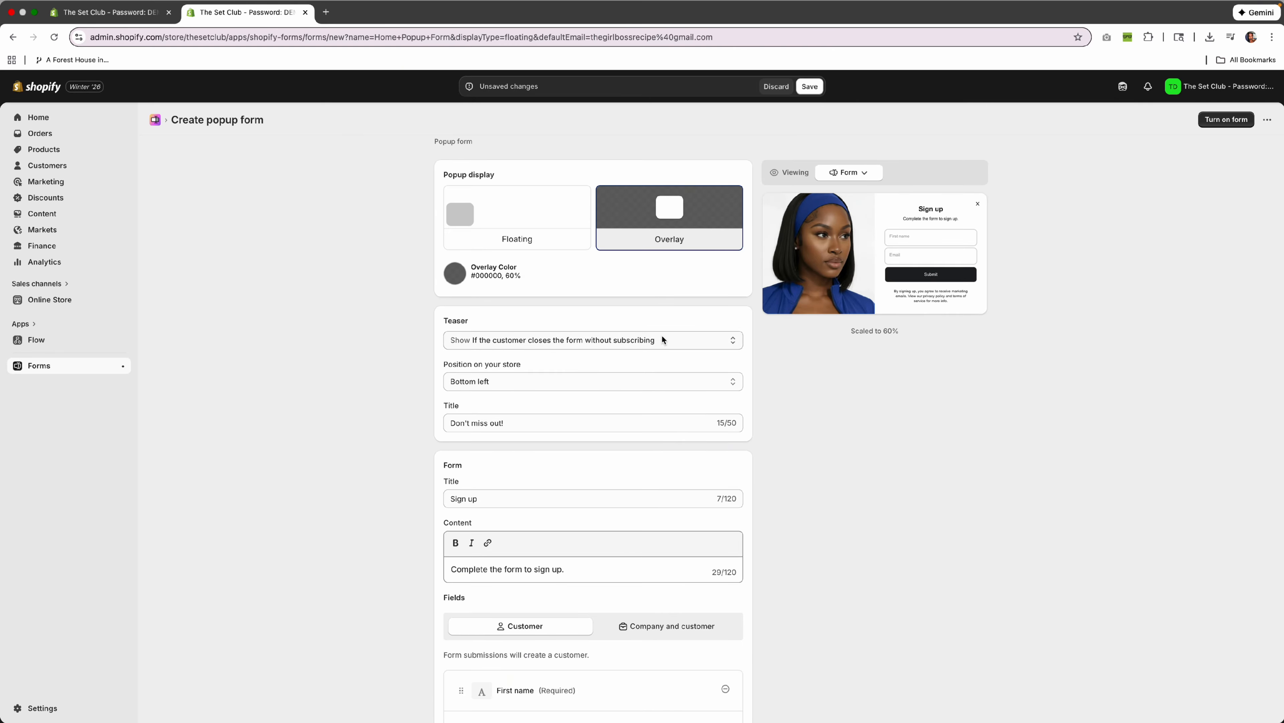
click(521, 223)
click(672, 225)
click(1220, 121)
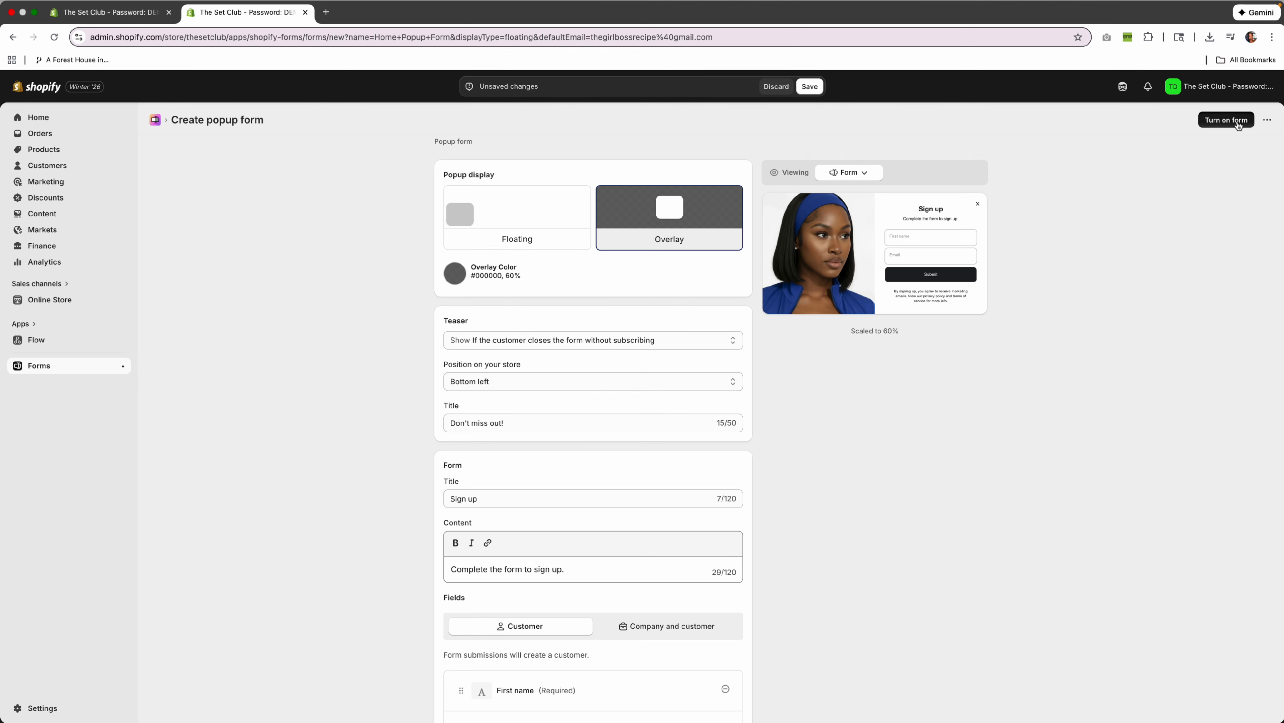
click(809, 86)
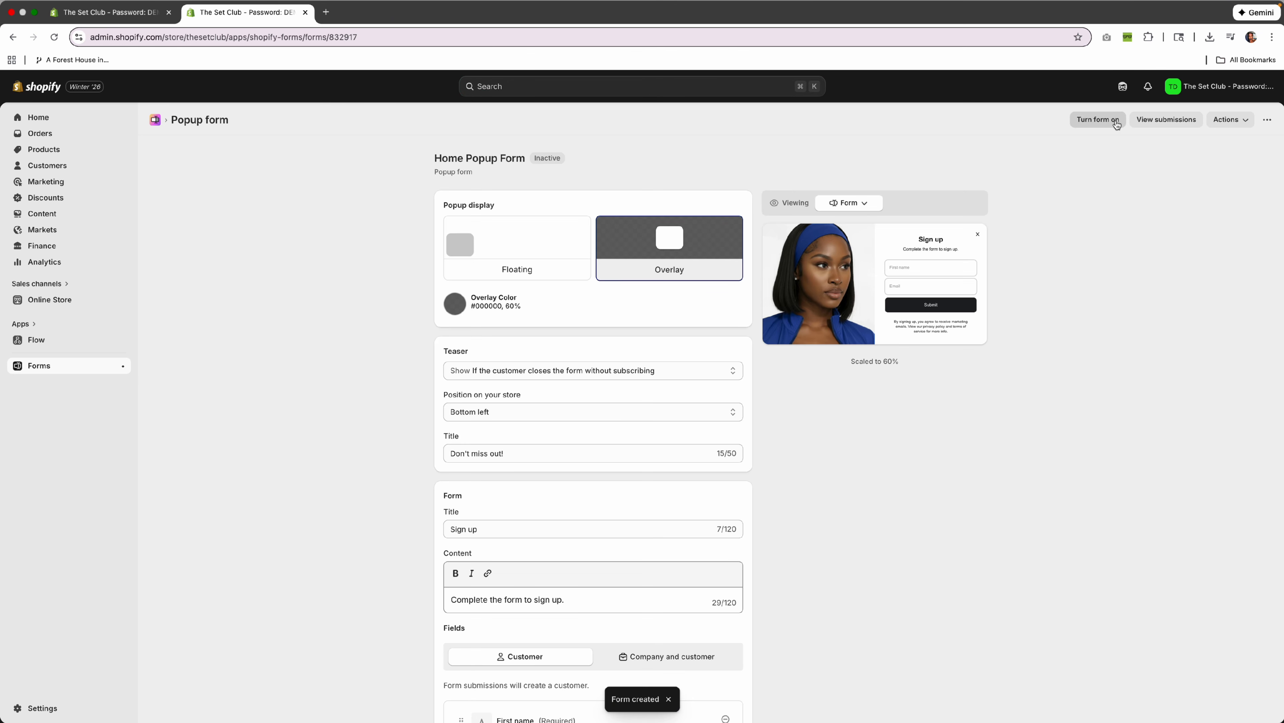
click(1116, 124)
Step: Edit The Set Club current theme, make sure the Forms app embed is enabled, and save
click(109, 12)
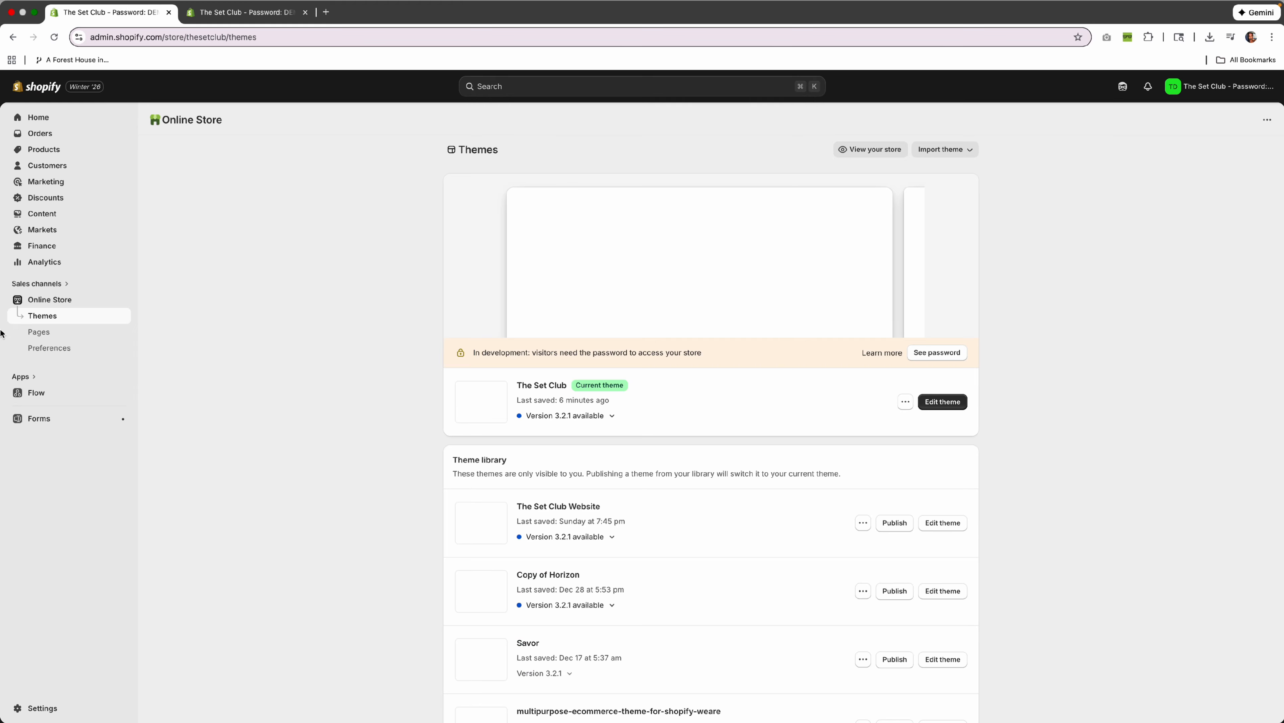
click(934, 402)
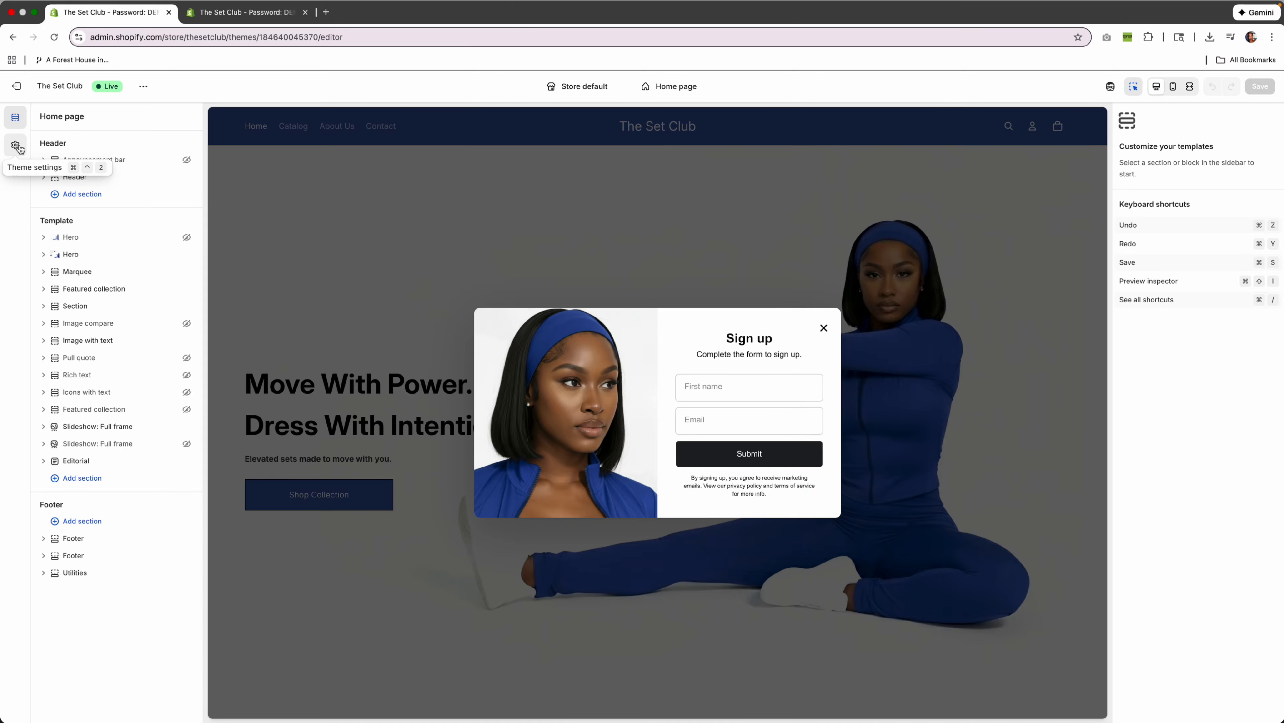
click(17, 146)
click(15, 173)
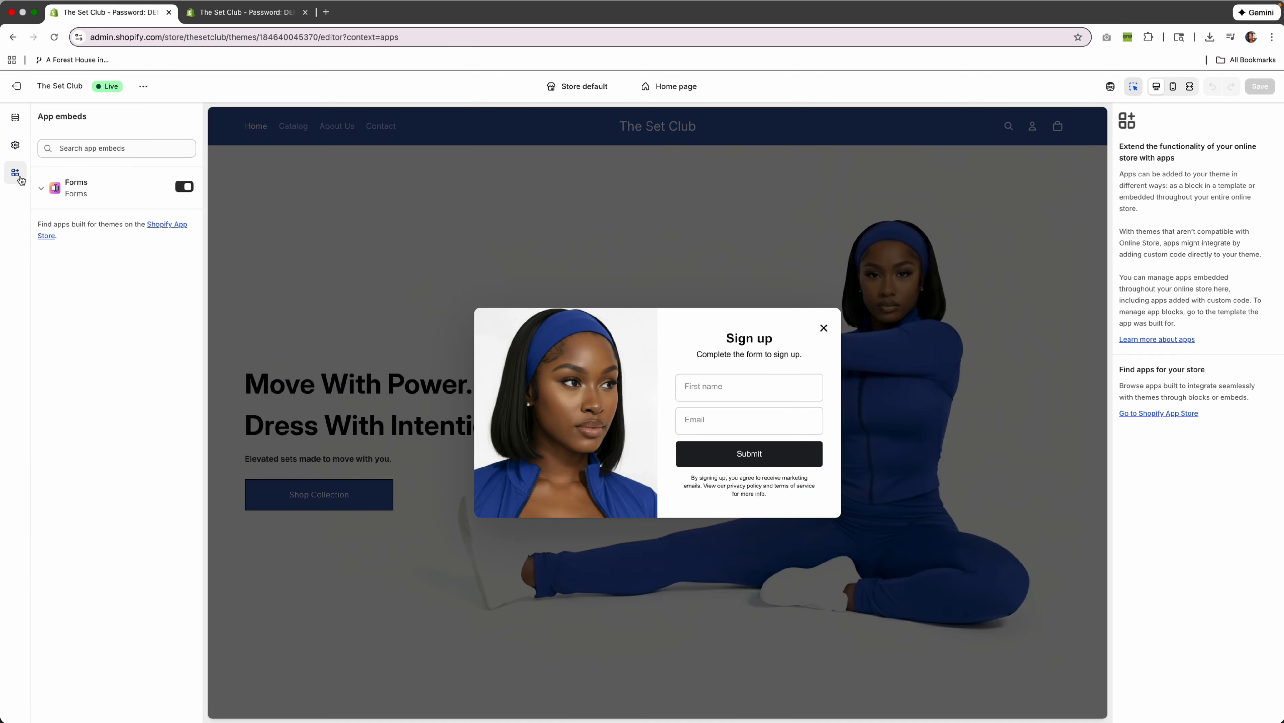
click(184, 188)
key(super+s)
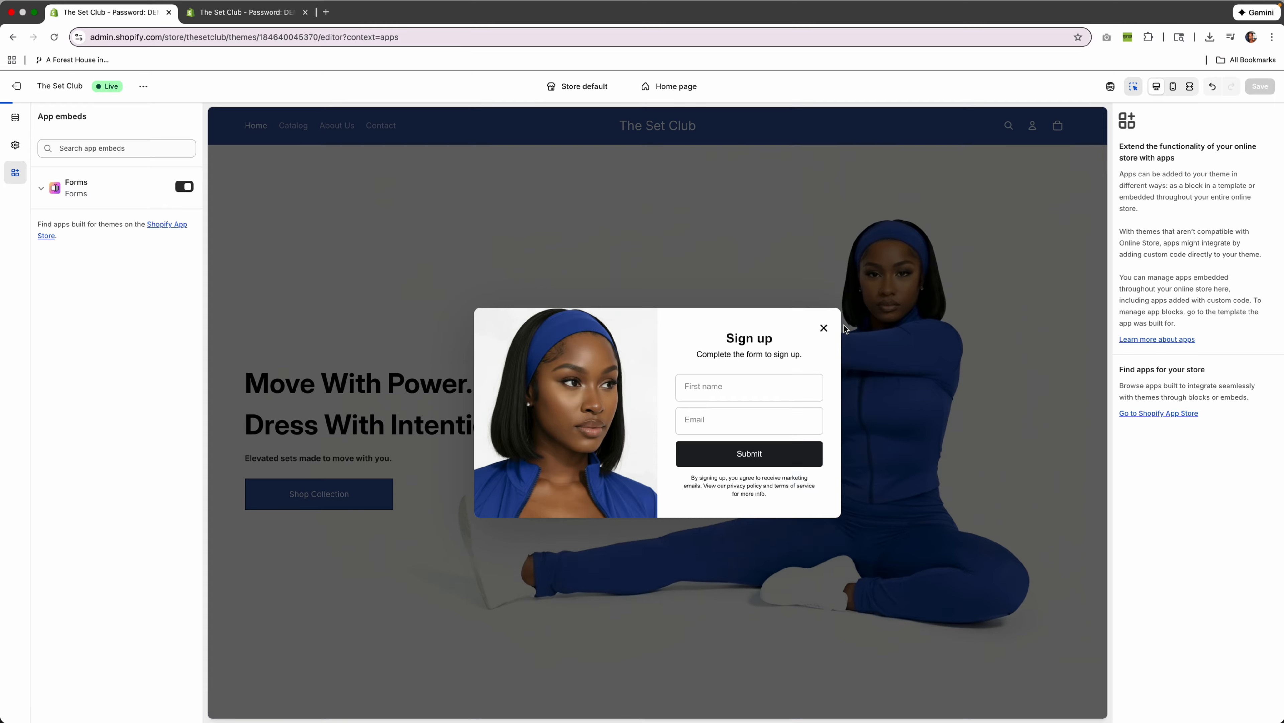
Step: Dismiss the popup in the preview and check the teaser on the home page and the Athletic Headband product page
click(824, 328)
scroll(926, 330, down, 15)
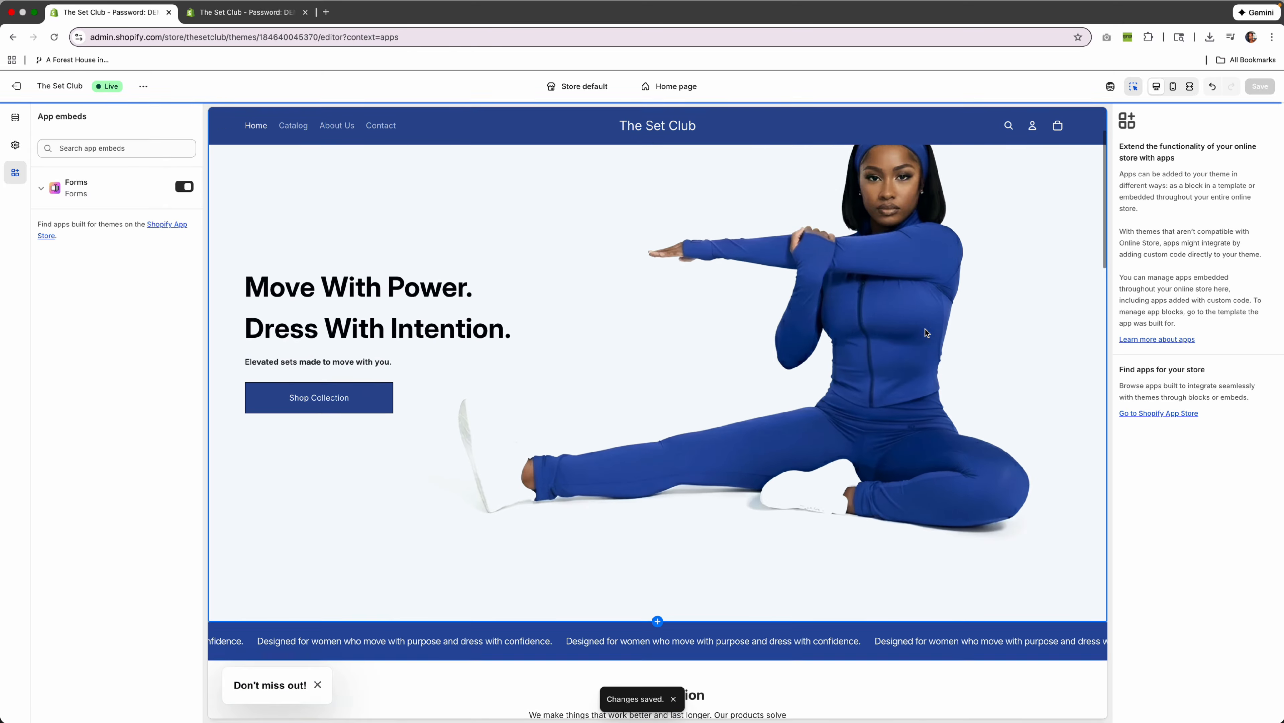
scroll(919, 322, down, 10)
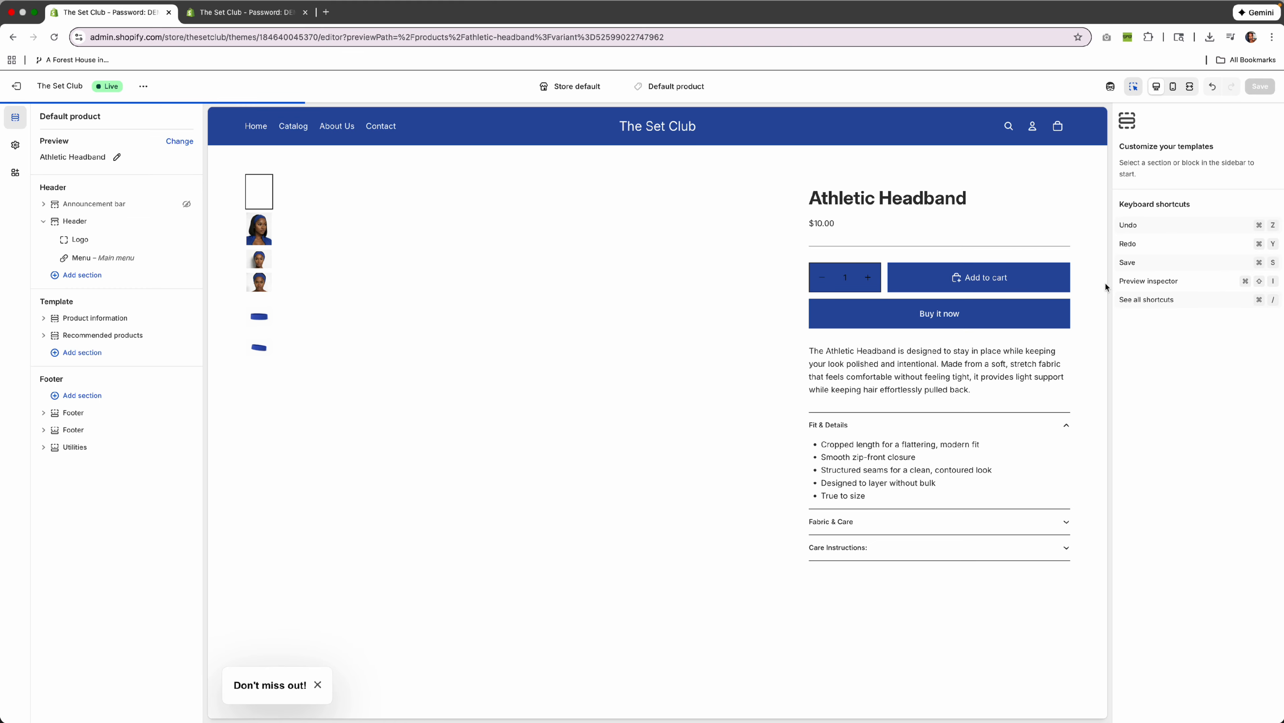
scroll(1100, 280, down, 3)
scroll(1099, 280, down, 5)
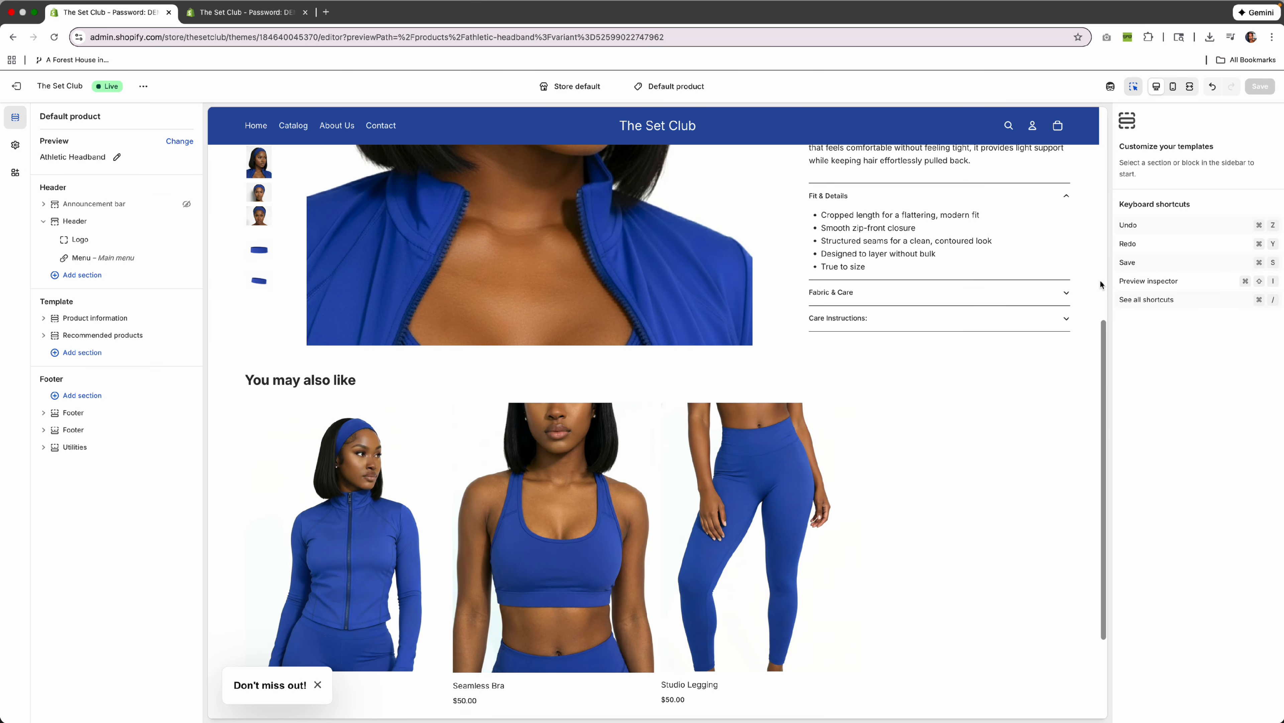
scroll(1099, 280, up, 9)
Step: Preview the store's other pages through the header menu, including Contact, to check the teaser there
click(347, 124)
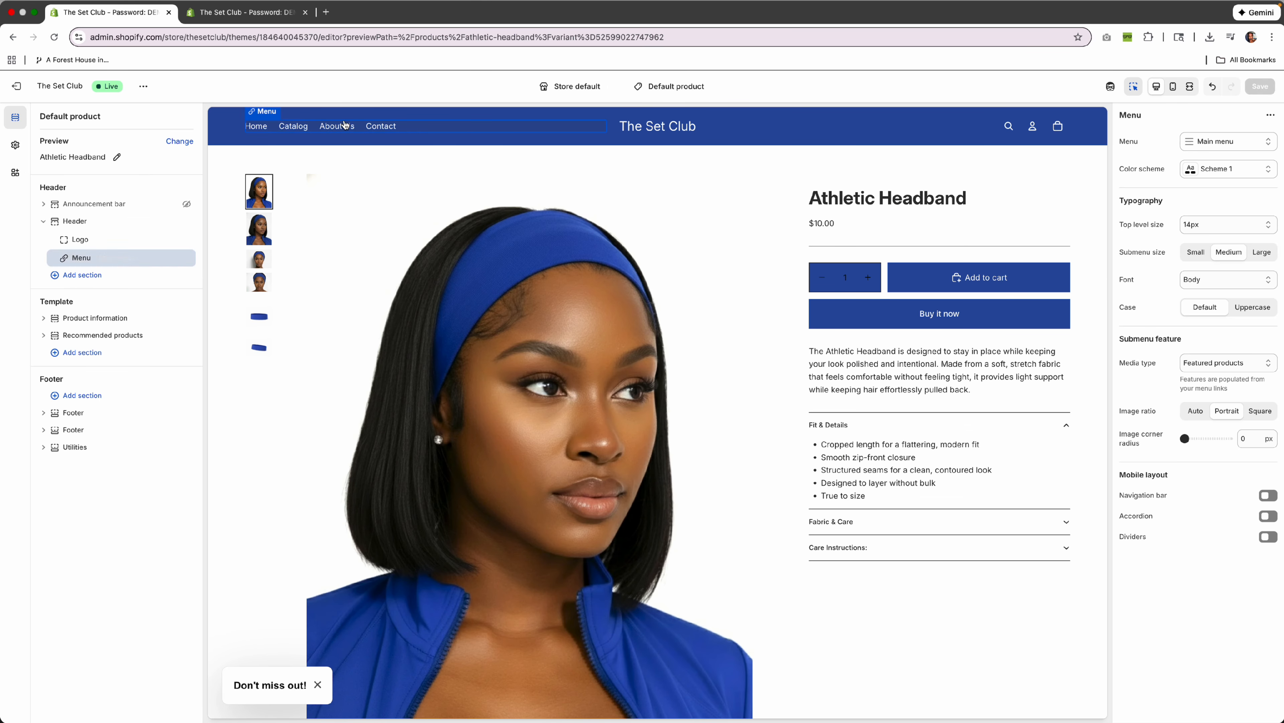
click(346, 128)
click(381, 126)
click(381, 126)
click(262, 127)
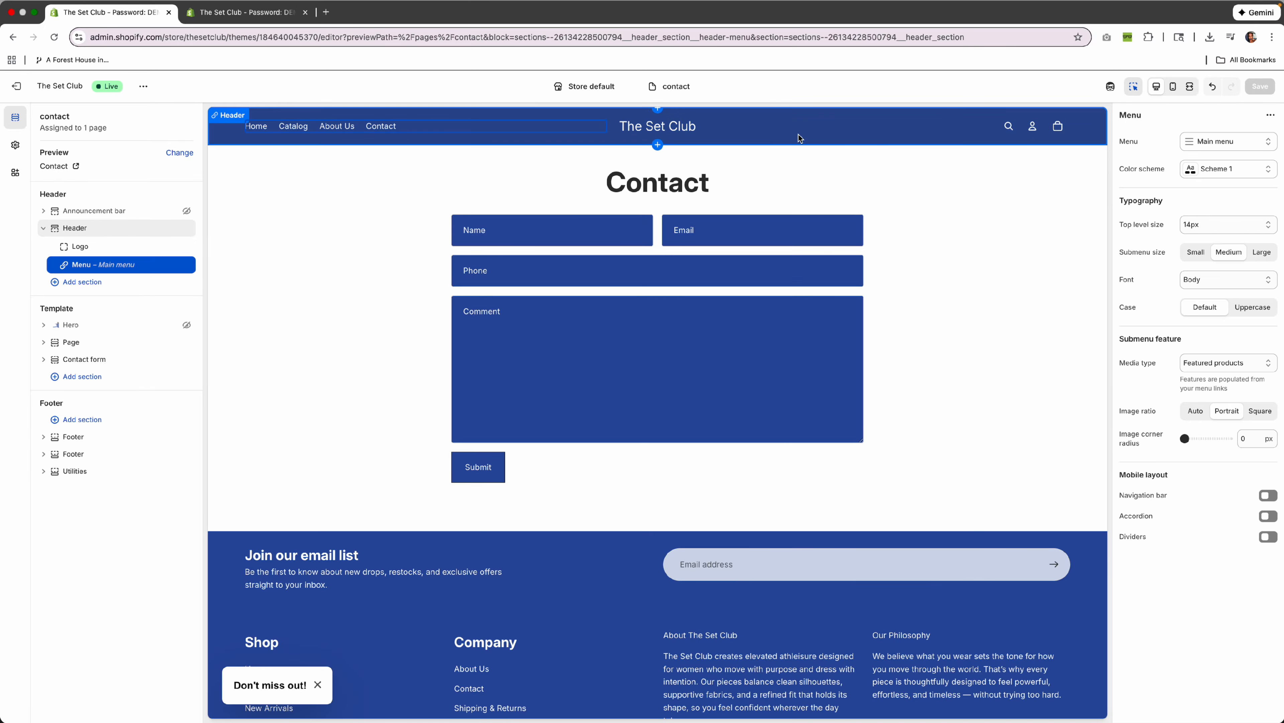
click(267, 137)
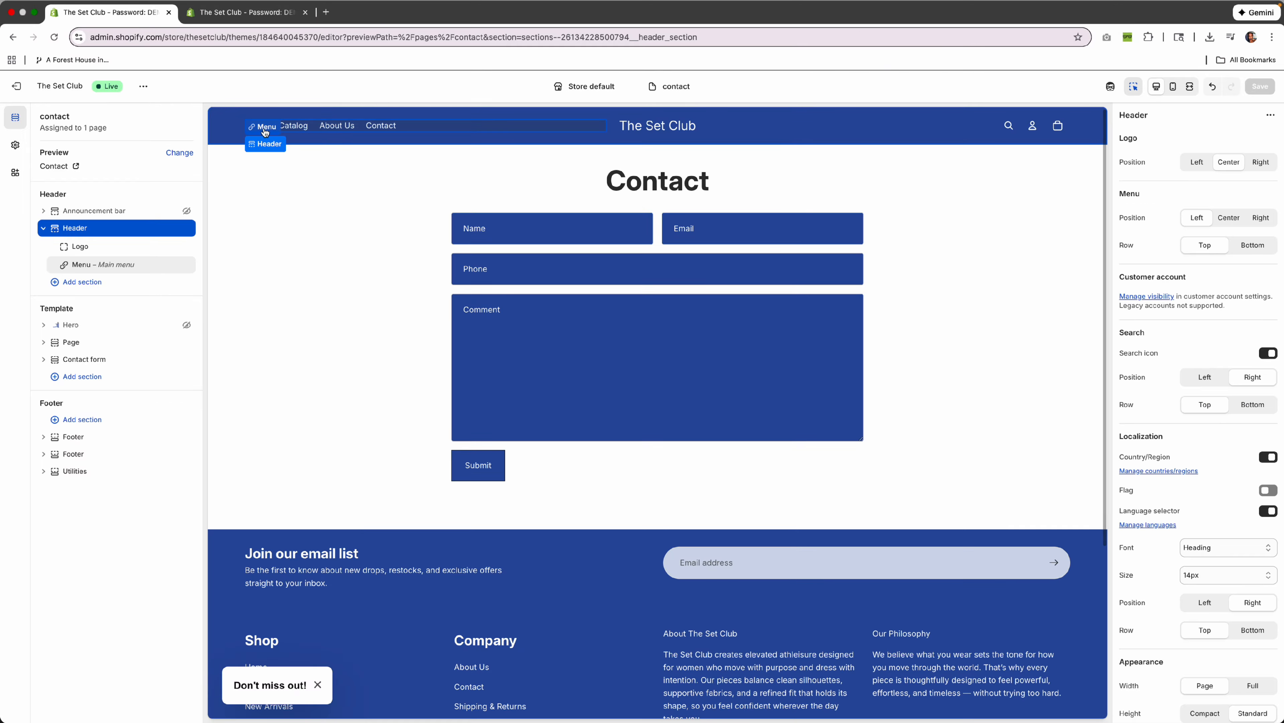
click(265, 131)
click(265, 137)
Step: Change the Home Popup Form's popup display to Floating and save the form
click(246, 13)
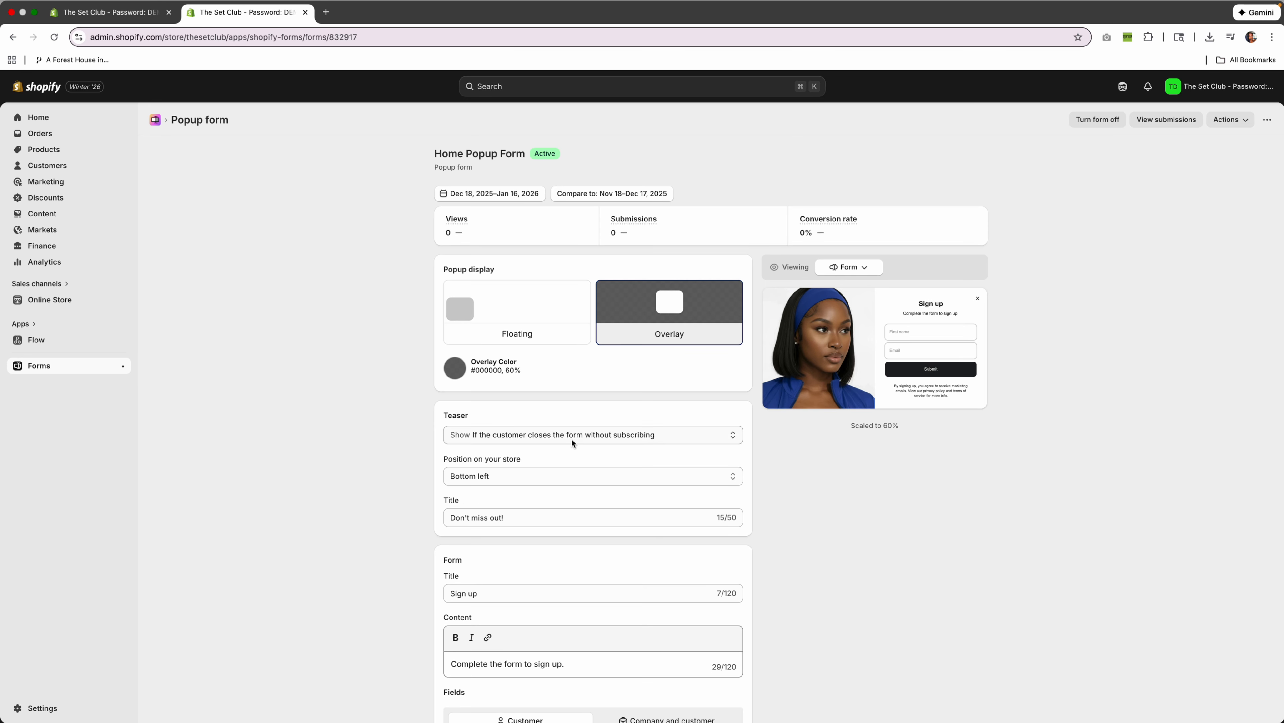
scroll(572, 439, down, 2)
click(540, 266)
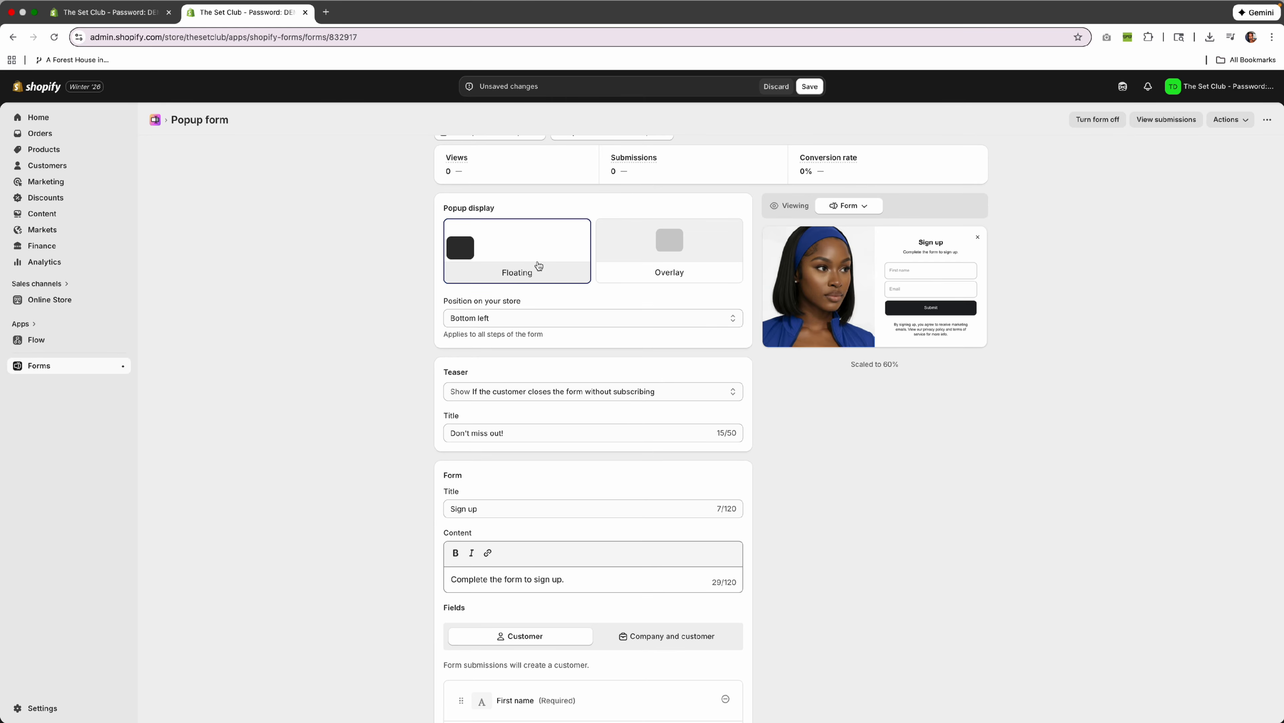
click(809, 86)
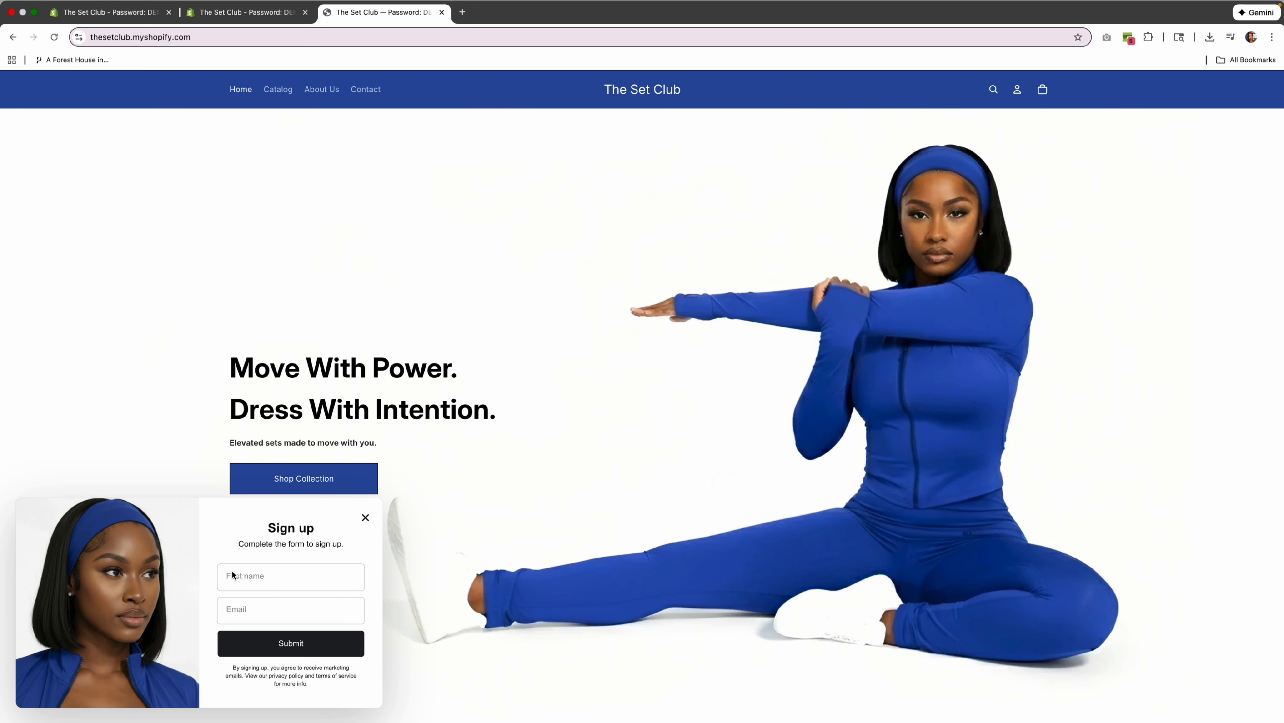
Step: Dismiss the floating sign-up popup on the live storefront and return to the form's settings
click(365, 518)
key(ctrl+Tab)
key(ctrl+Tab)
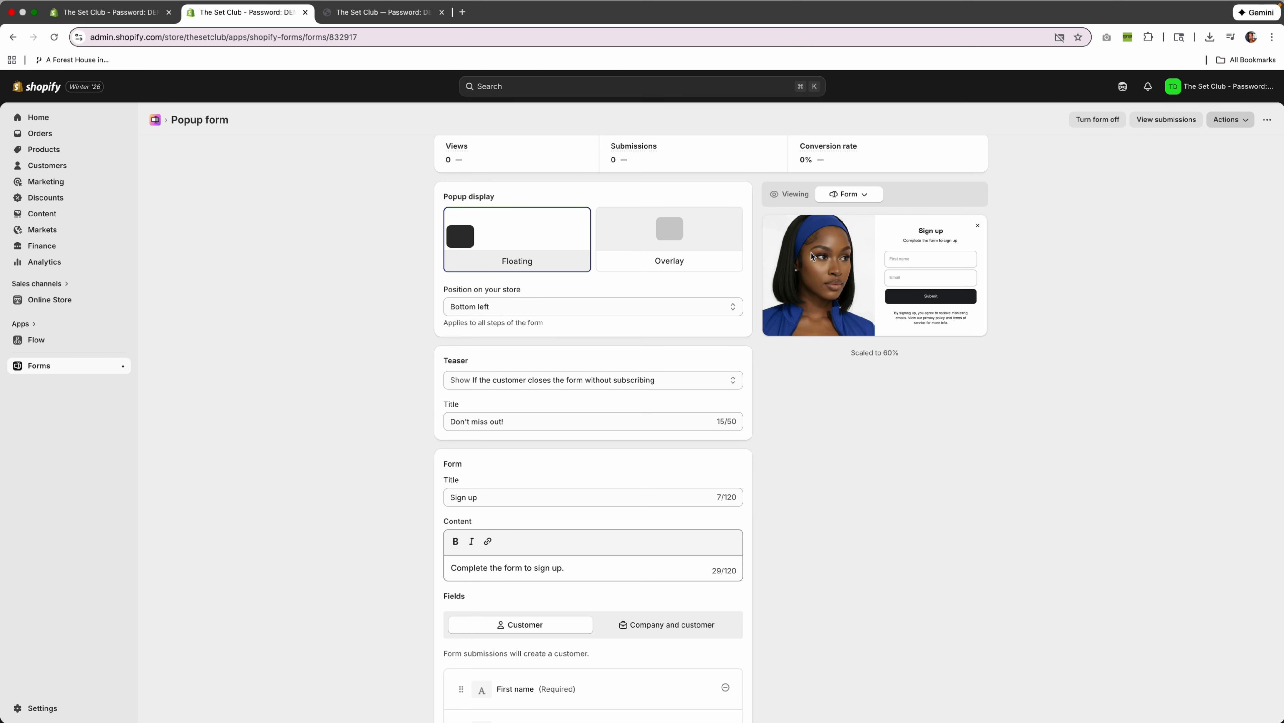
Step: Set the popup display to Overlay, save the form, and open the popup from its teaser on the live storefront
click(657, 251)
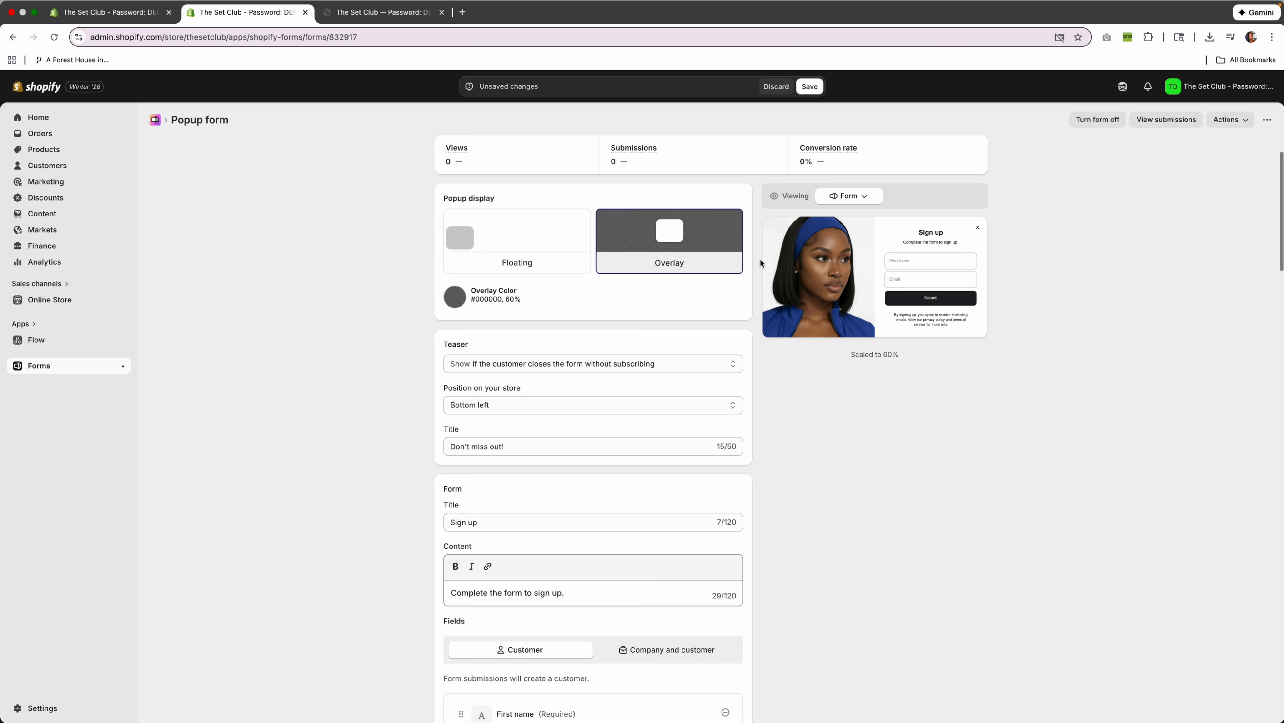
click(809, 86)
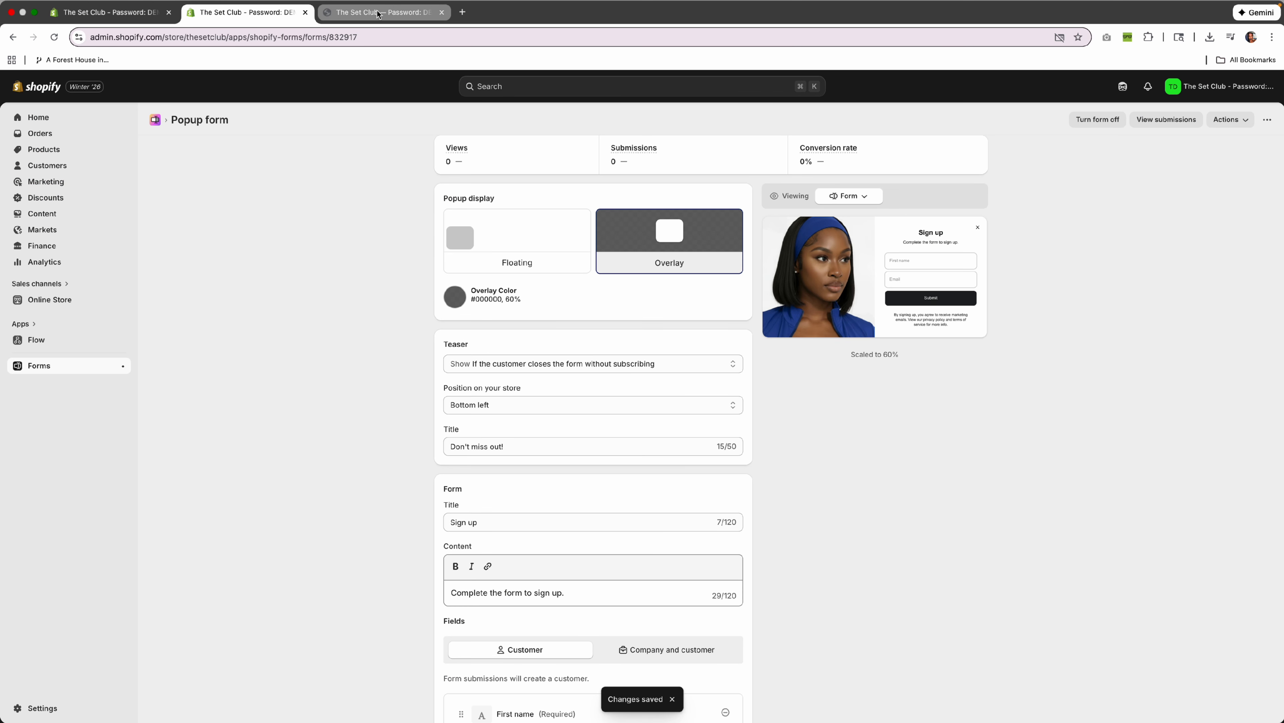
click(382, 12)
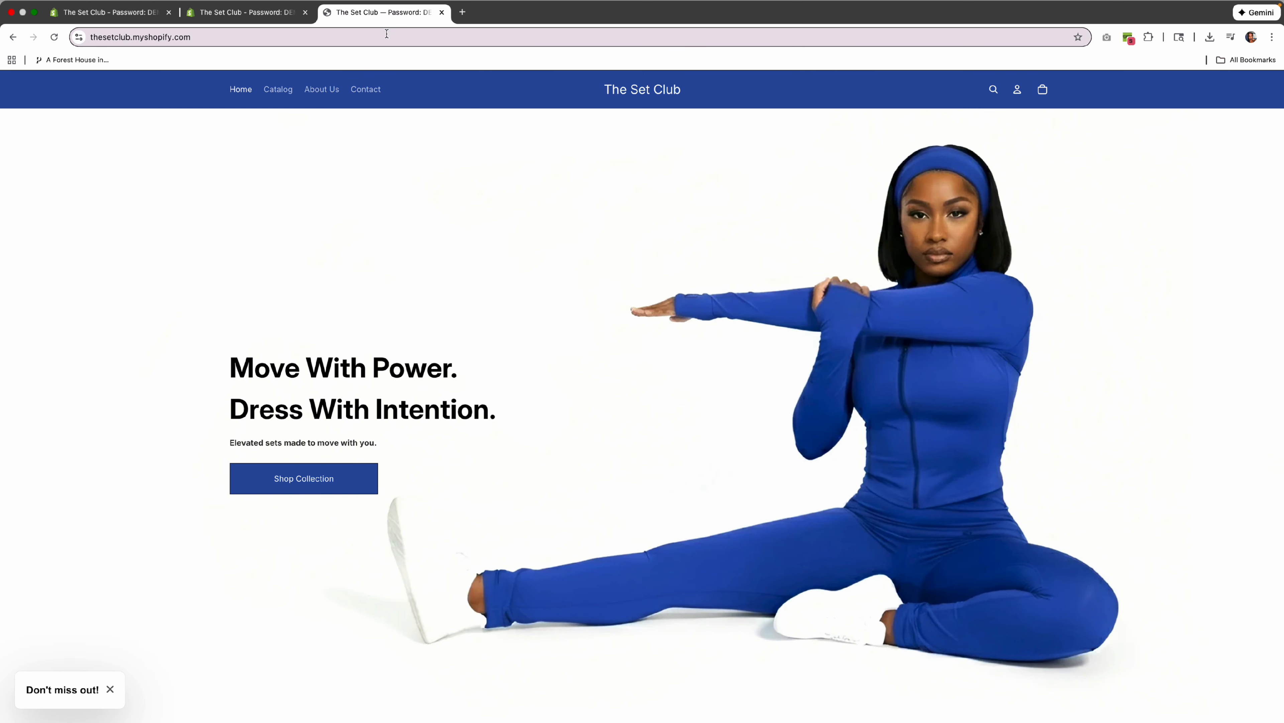
click(68, 696)
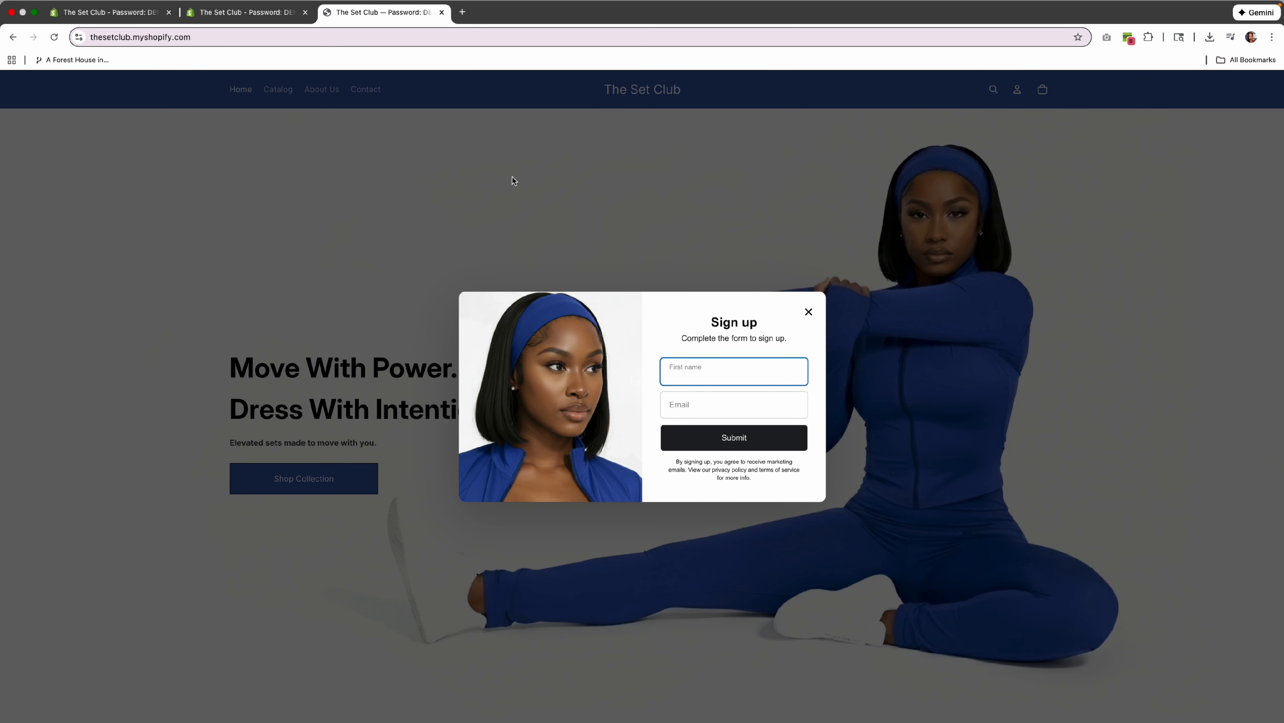
Step: Close the storefront popup, set the teaser to show Never in the form's settings, and save the form
click(808, 312)
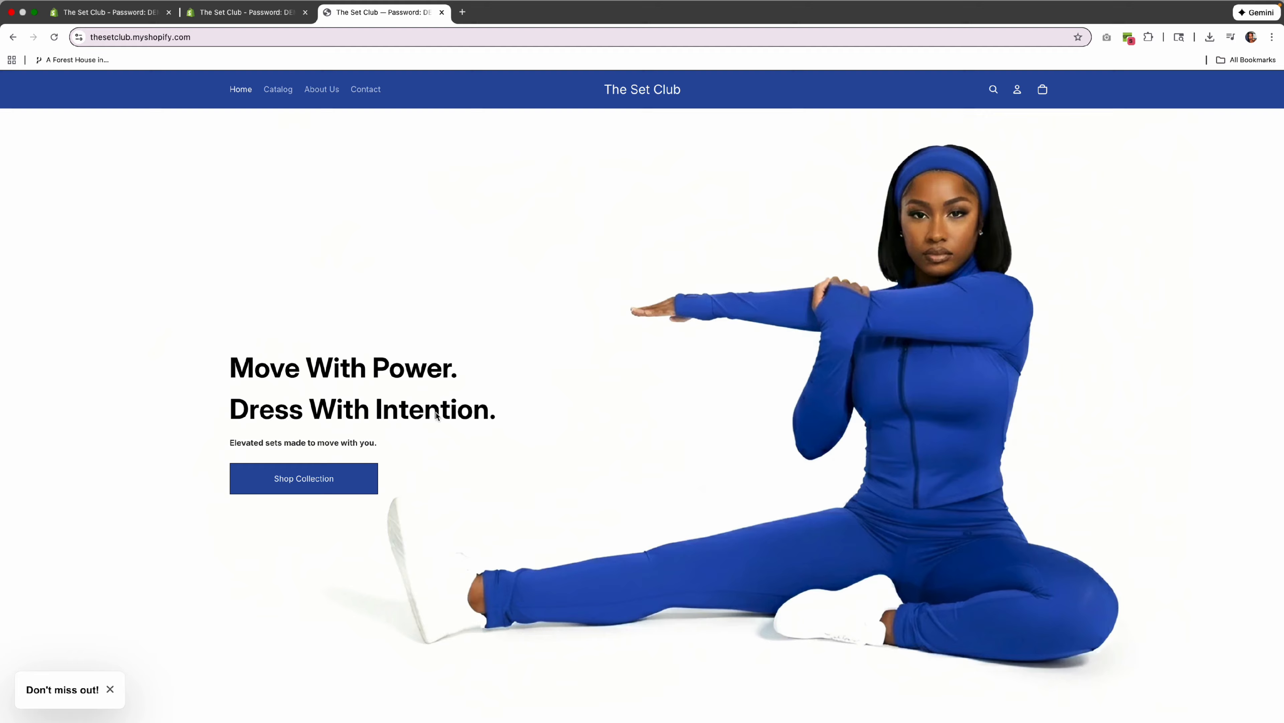
click(223, 13)
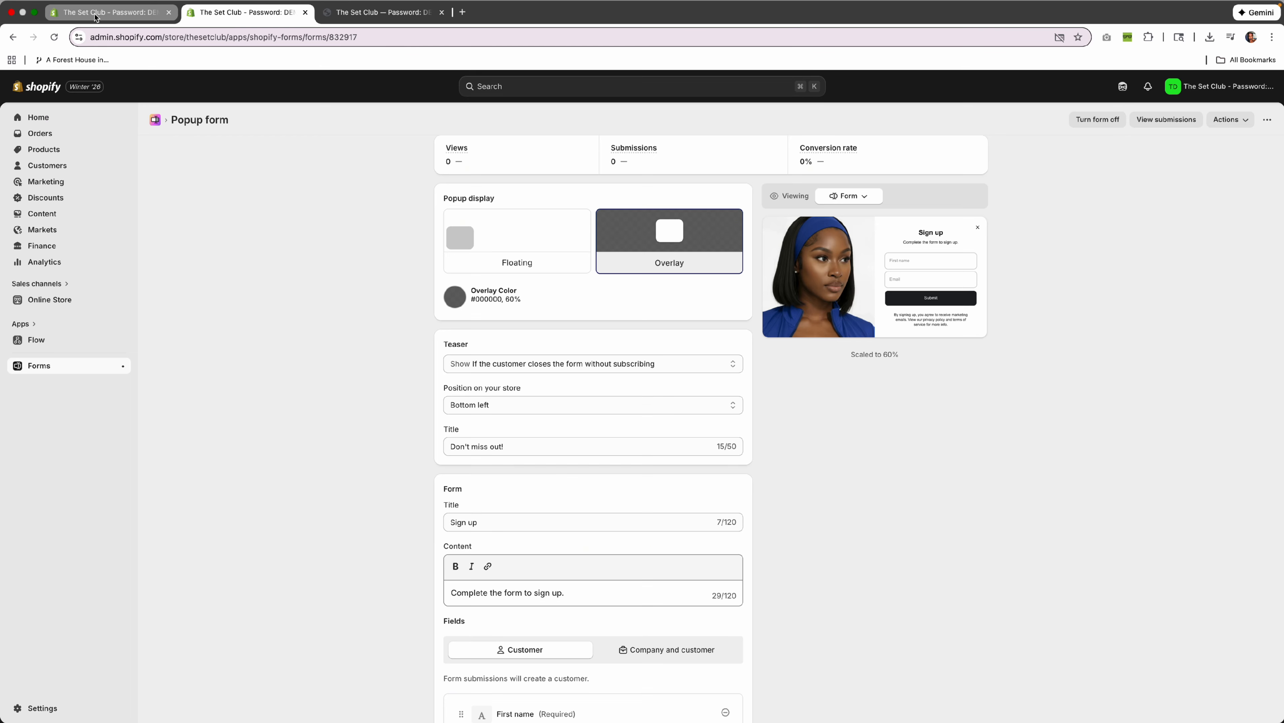
click(572, 369)
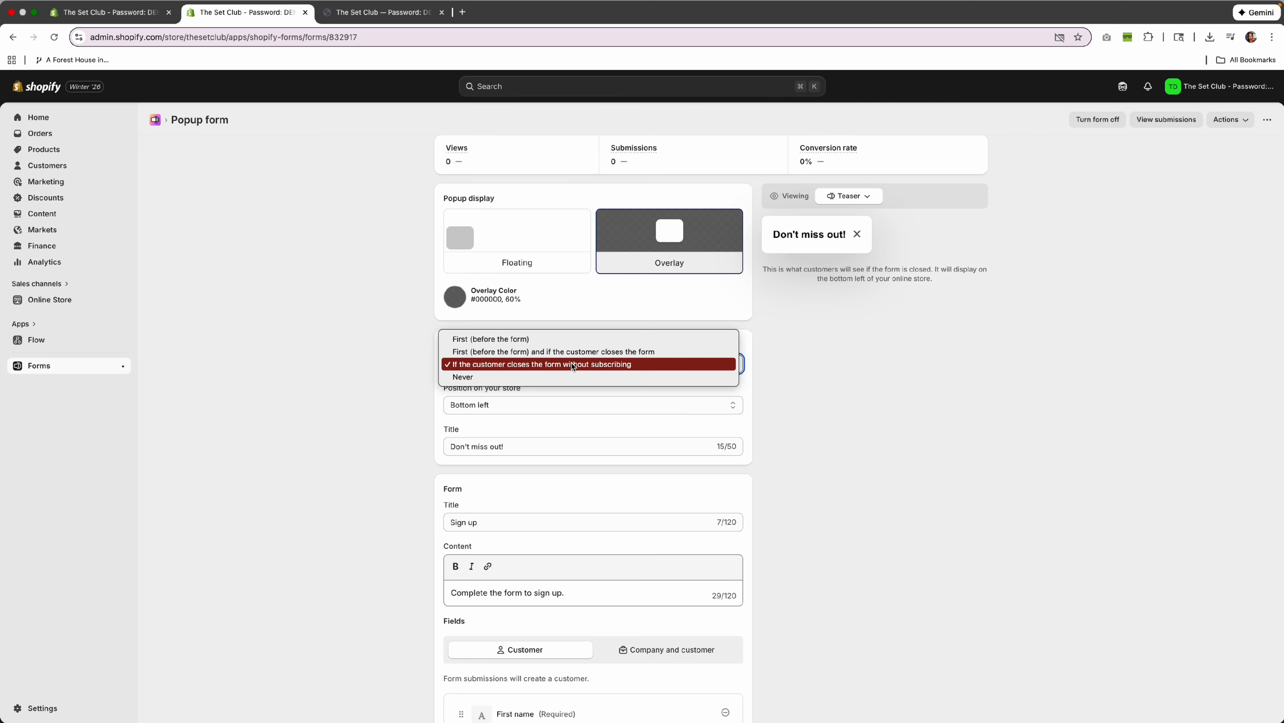
click(563, 380)
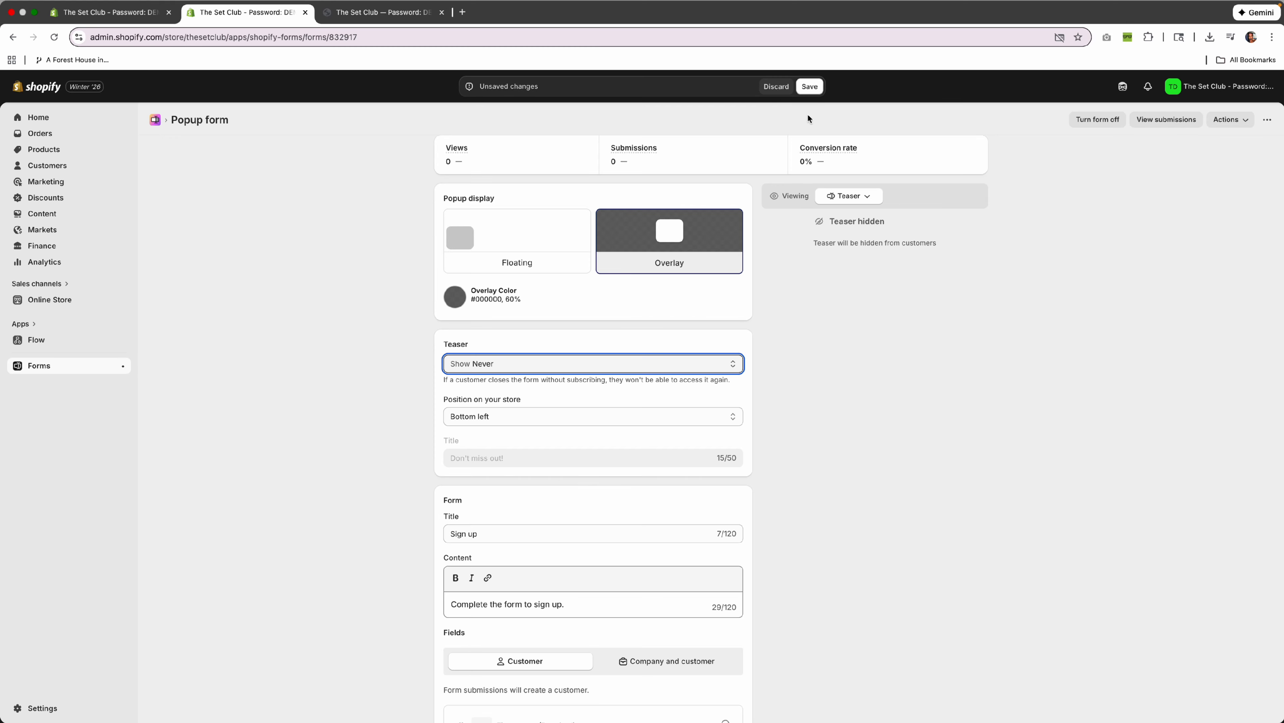
click(809, 90)
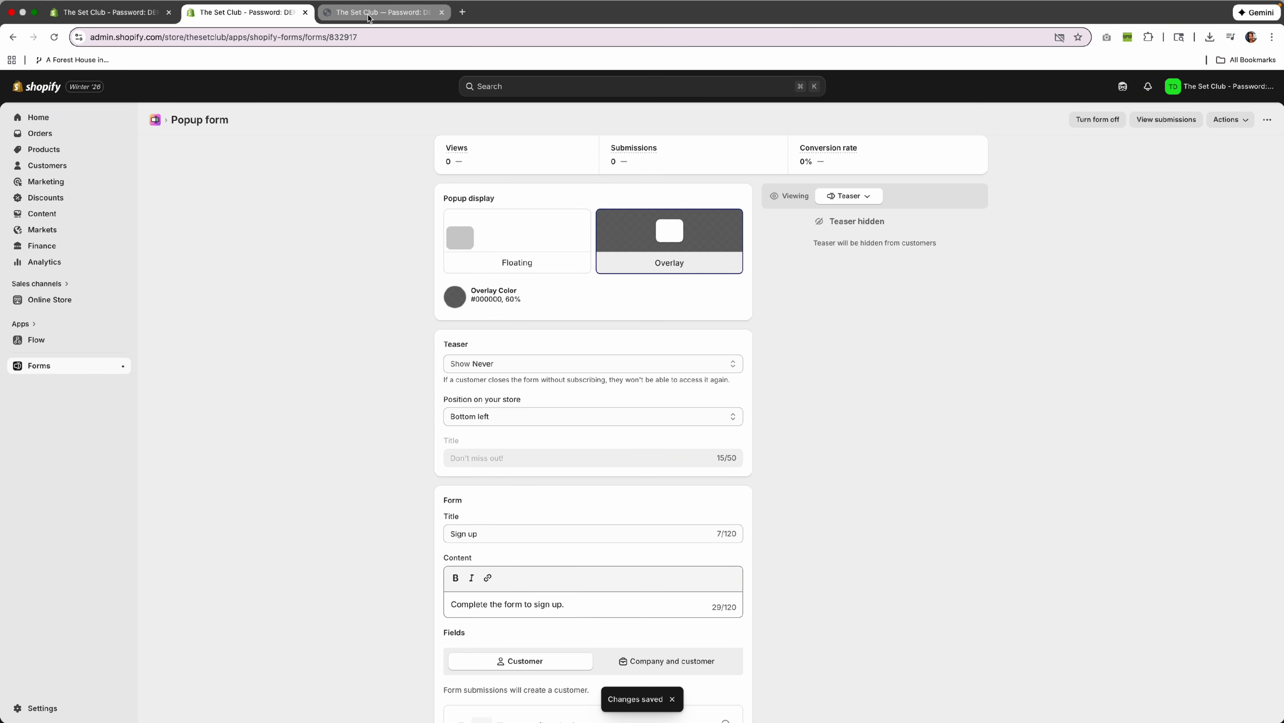
Step: Reload the live storefront to check how the popup behaves with the teaser set to Never
click(381, 12)
click(385, 37)
key(Return)
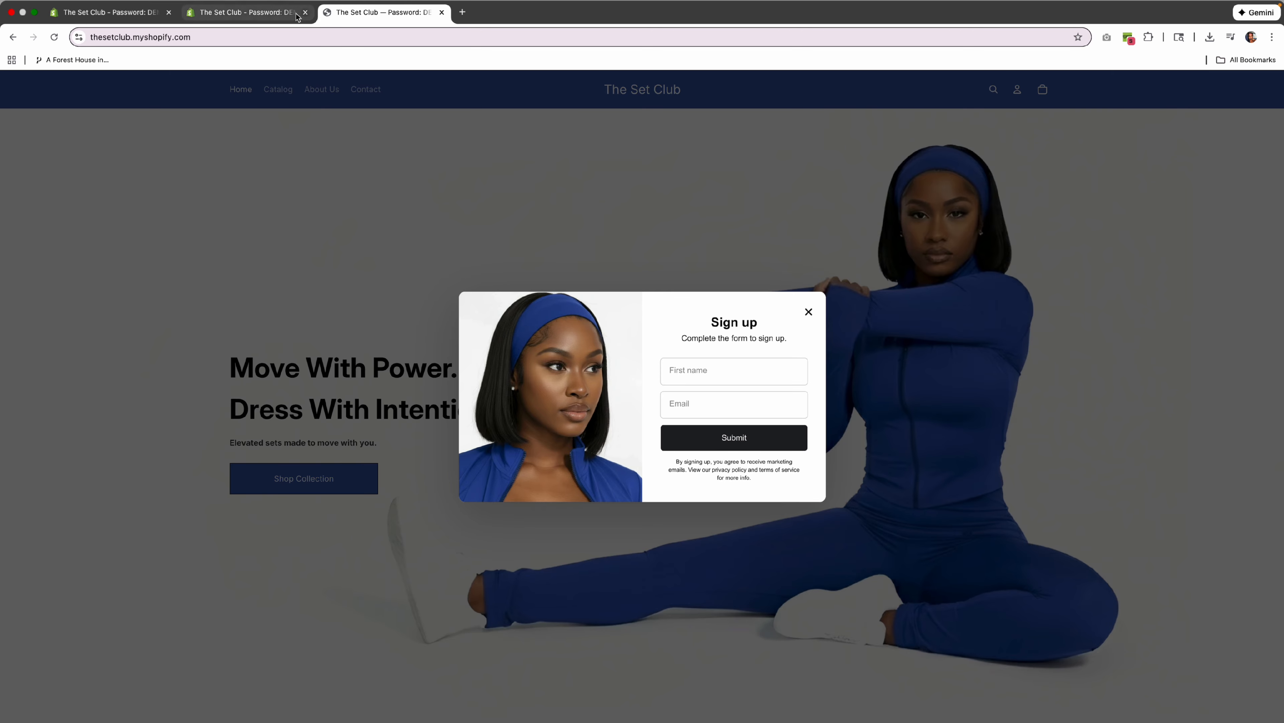
Step: Return to the form's settings and set the teaser to show First (before the form)
click(243, 12)
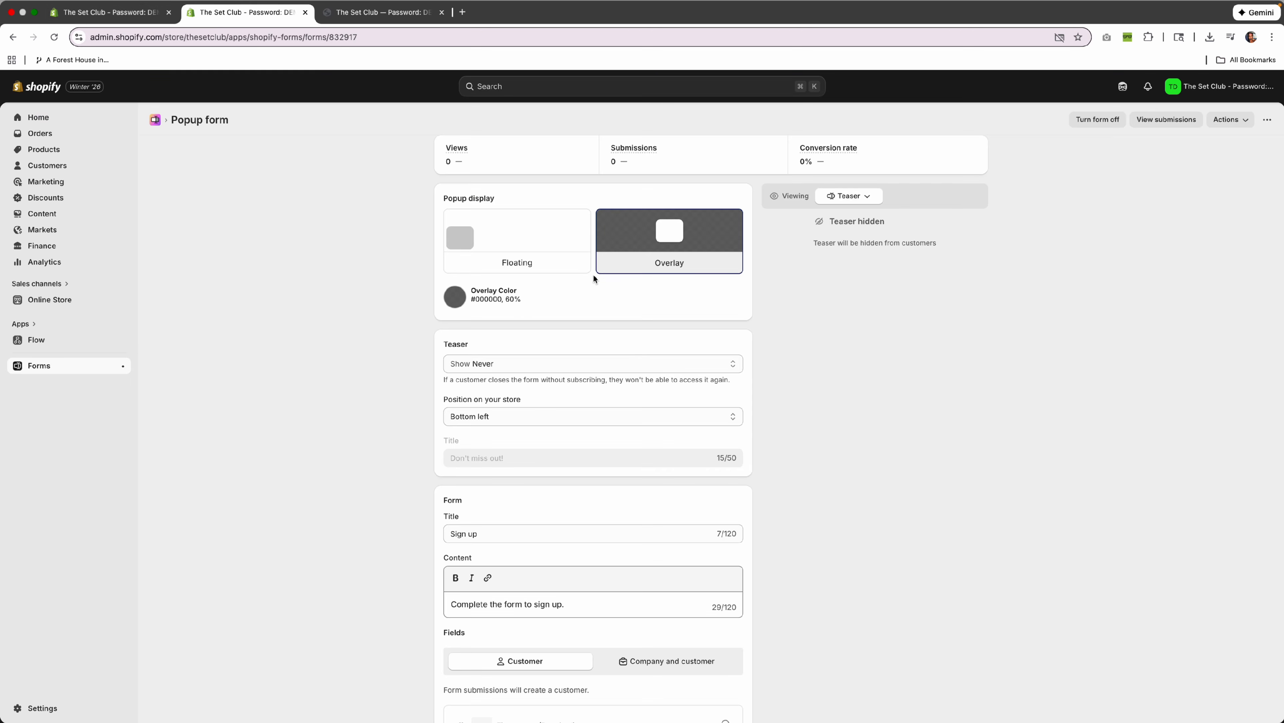
click(566, 362)
click(598, 319)
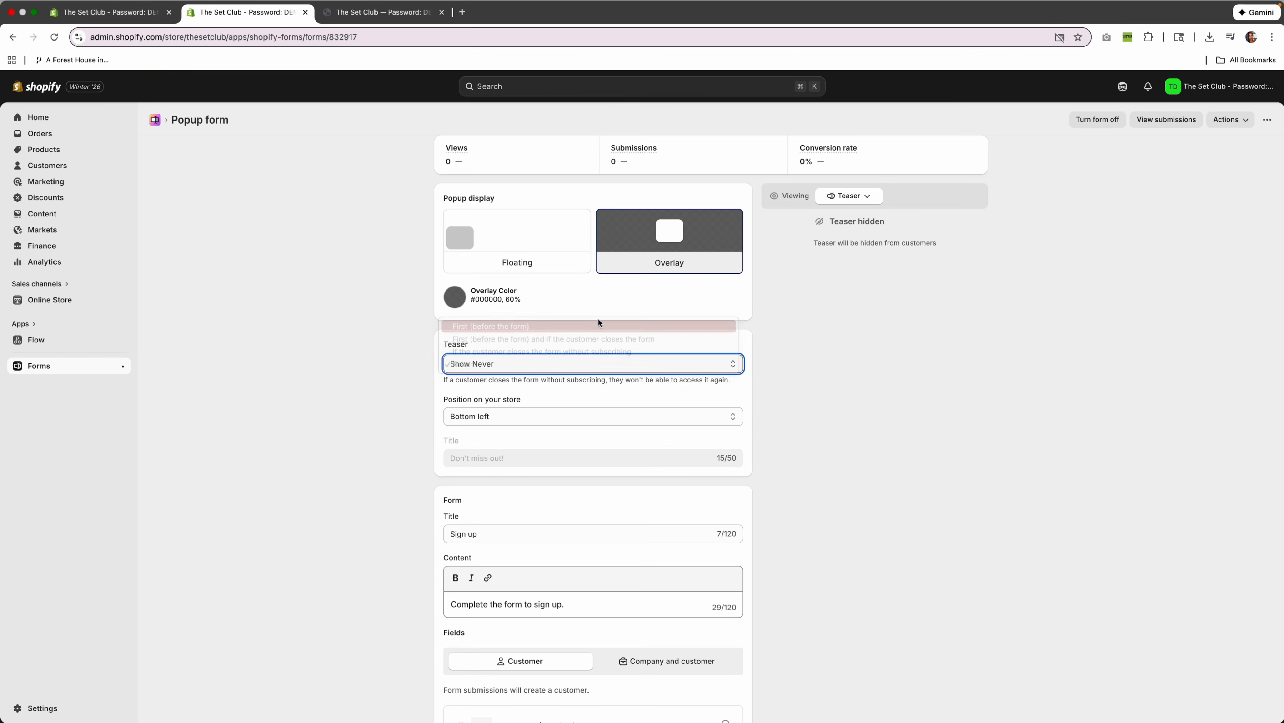
Step: Try the Middle right teaser position in the preview, set the position to Bottom right, and save the form
click(549, 403)
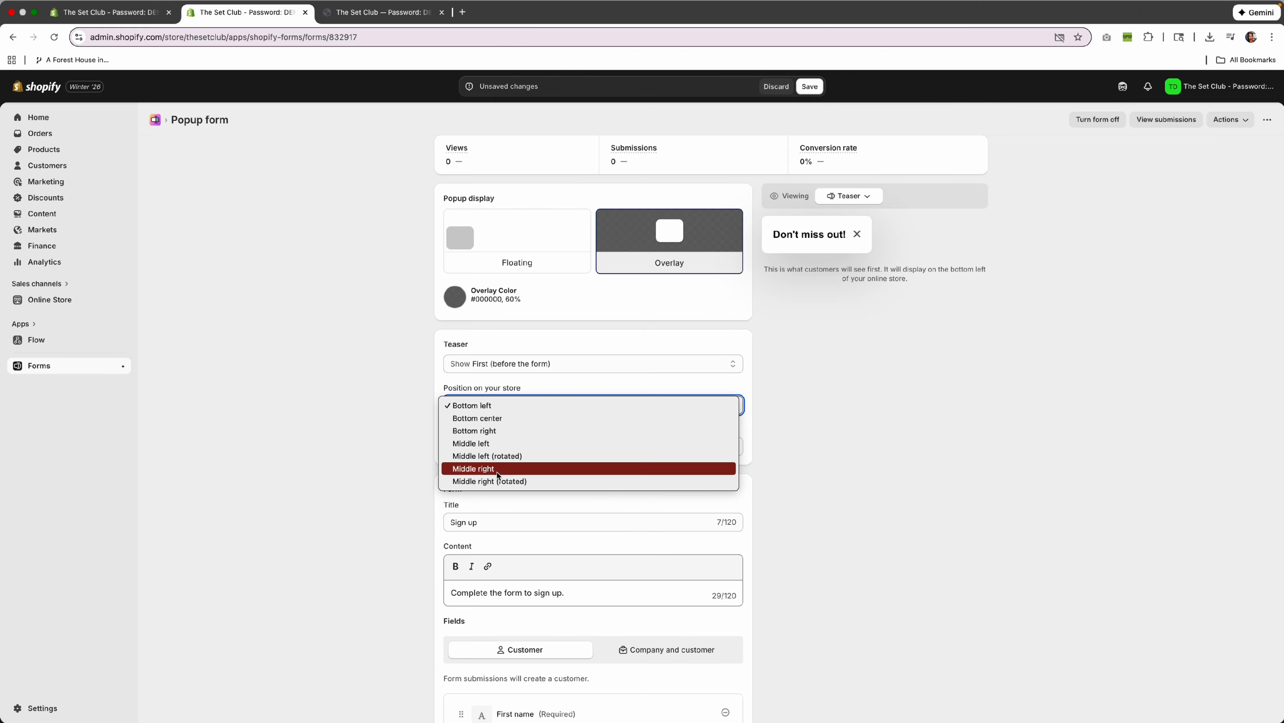
click(489, 481)
click(522, 397)
click(522, 397)
click(556, 409)
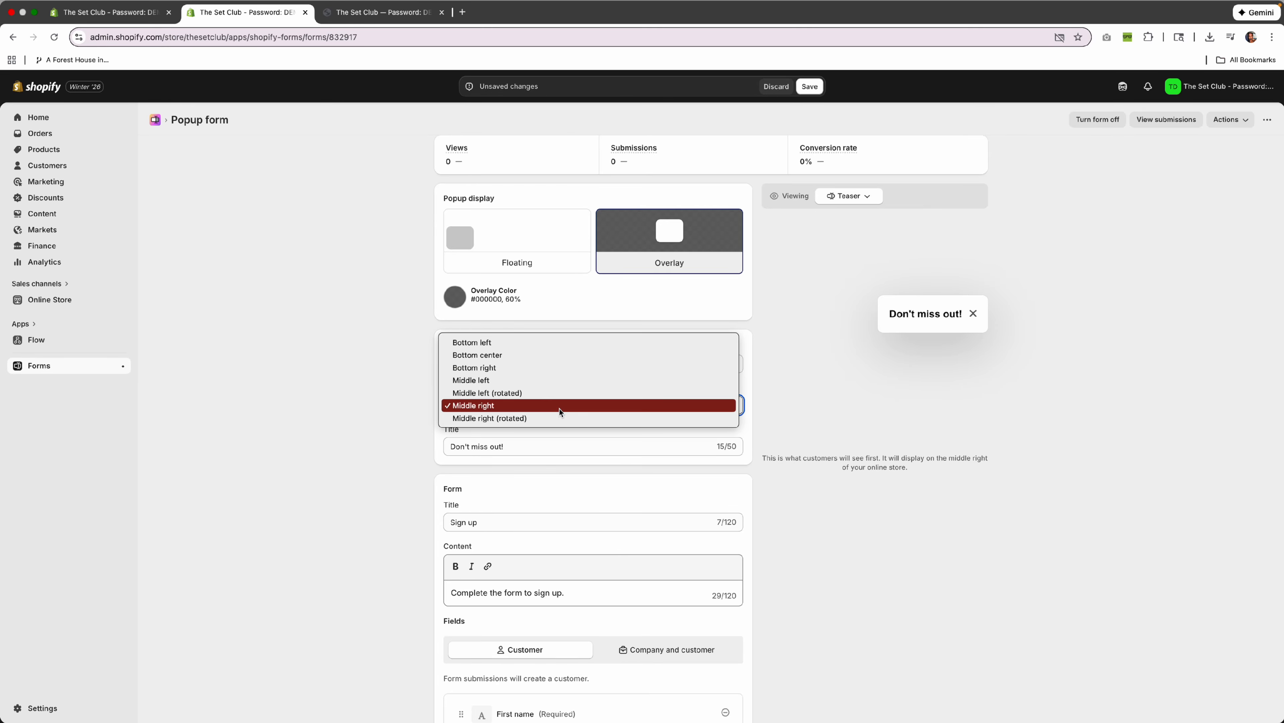
click(573, 392)
click(561, 410)
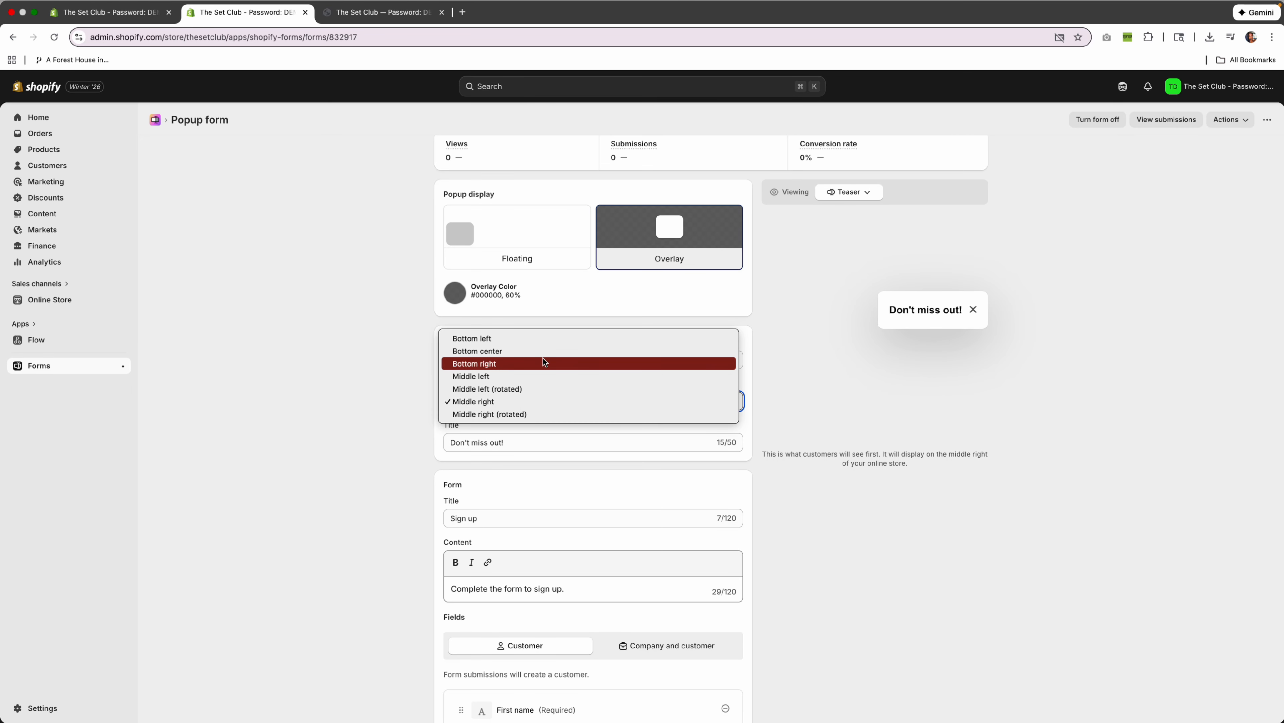
click(564, 361)
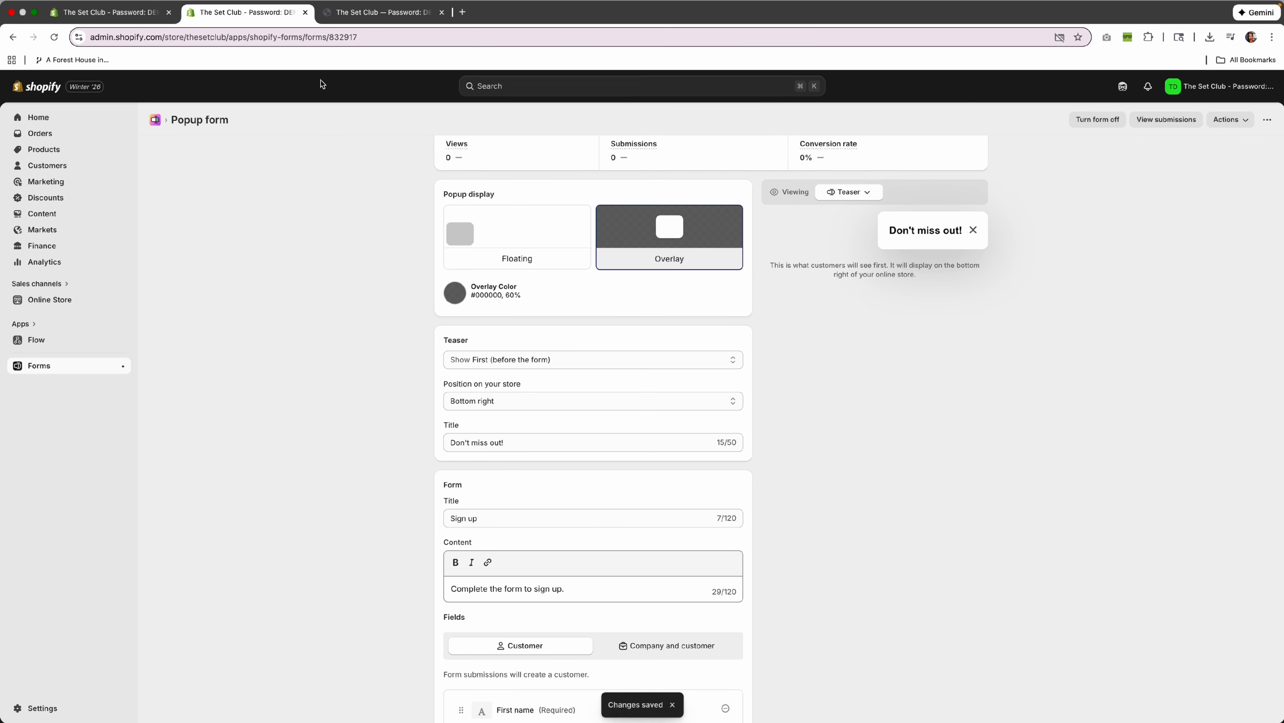
Step: Reload the live storefront to check the teaser's new position on the home page
click(378, 12)
click(388, 37)
key(Return)
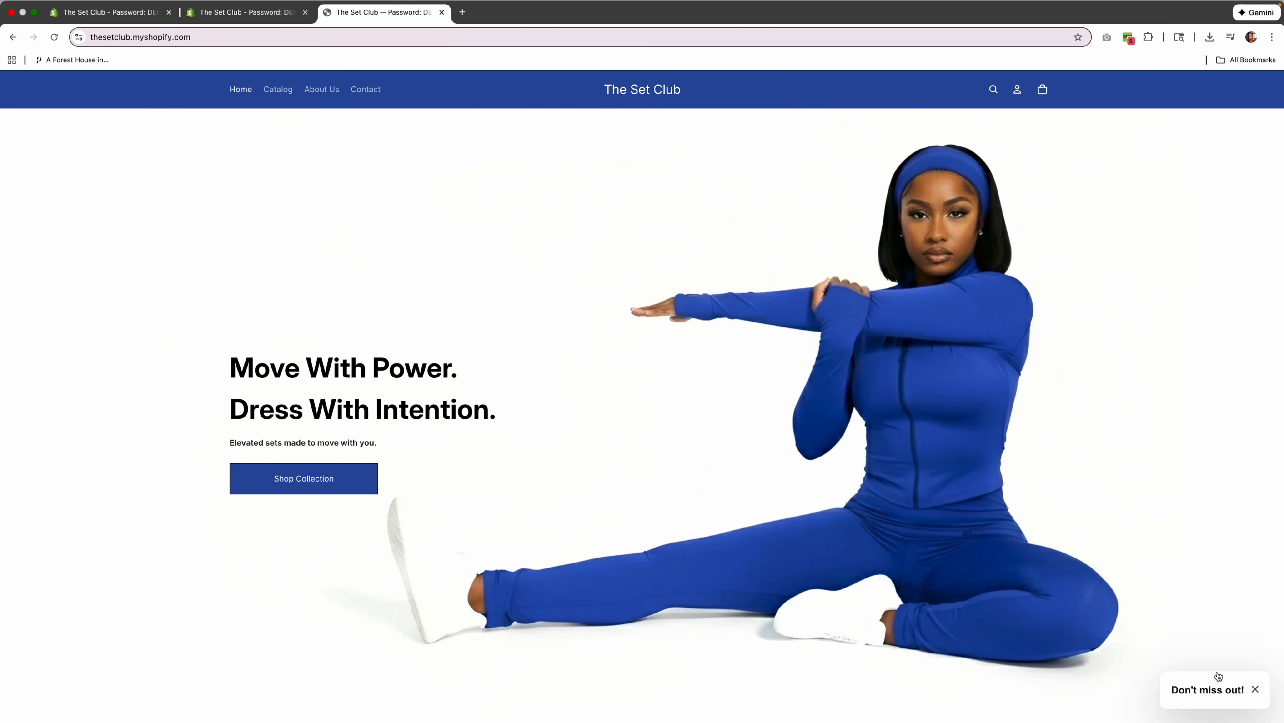
Step: In the theme editor's mobile preview, open the sign-up popup from its teaser, check it, and close it
click(109, 12)
click(654, 131)
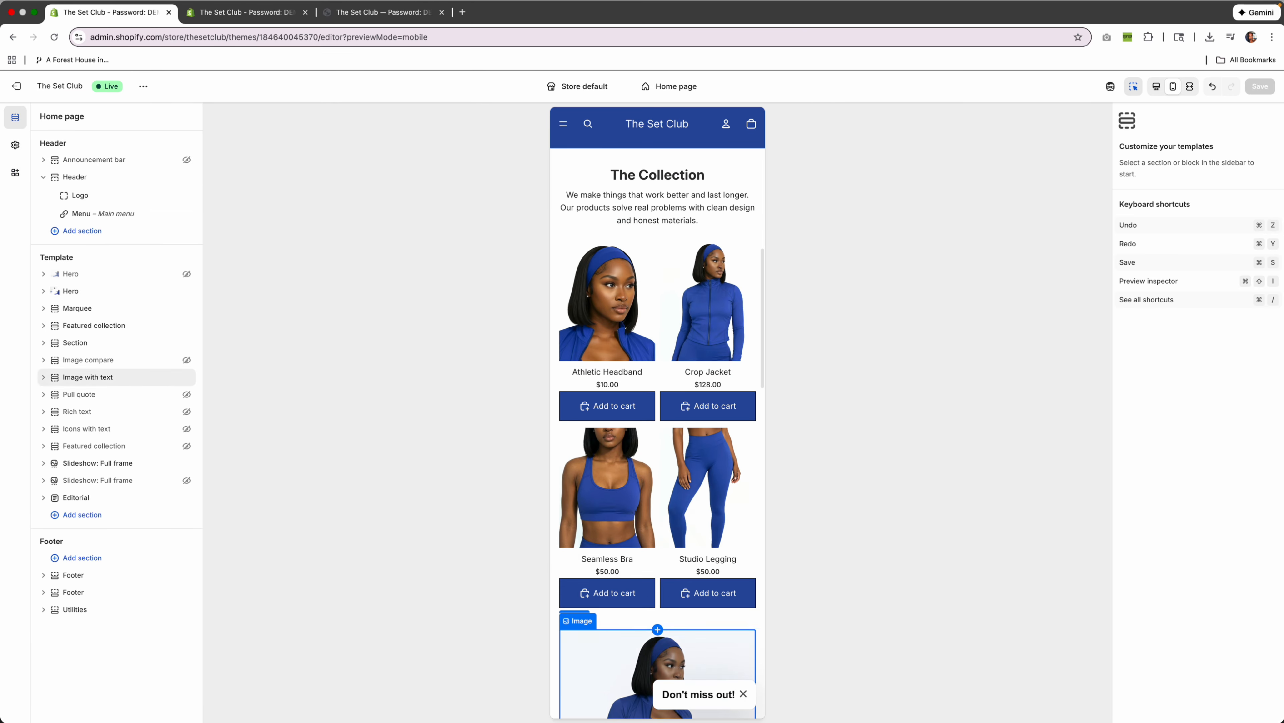
click(697, 694)
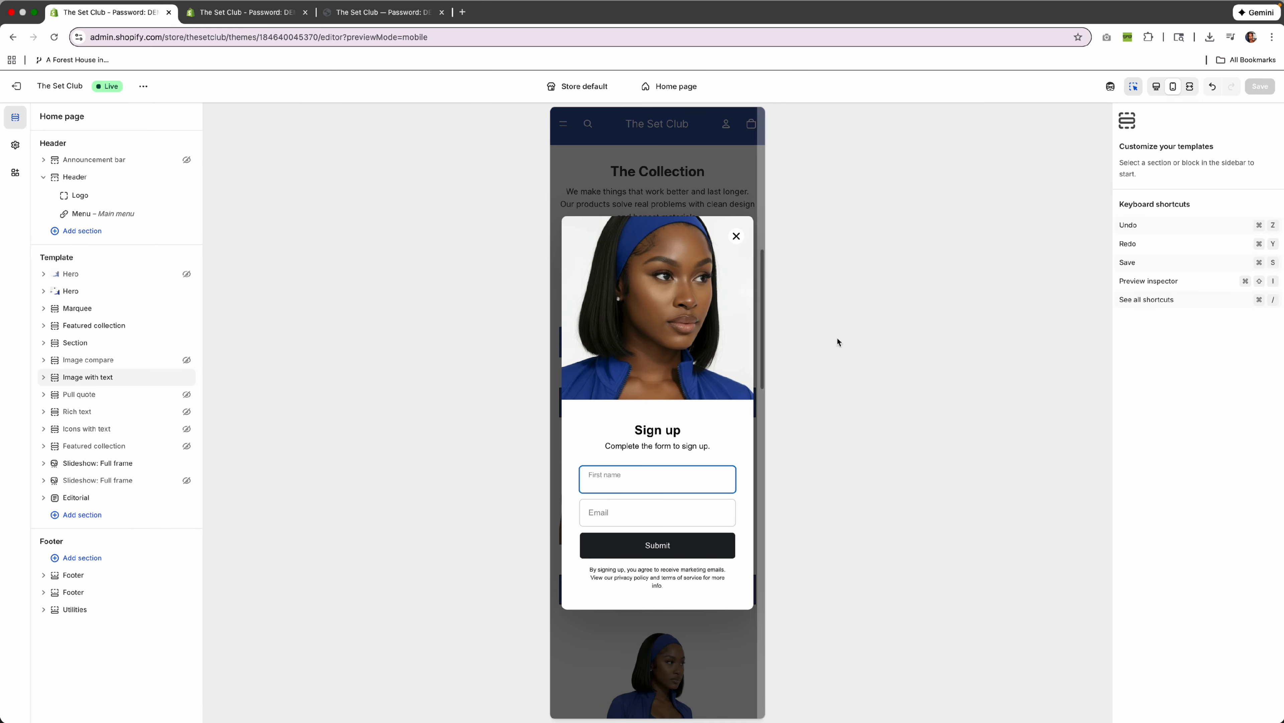
click(737, 237)
Step: Return to the popup form's settings and switch the preview from Teaser to Form
click(243, 12)
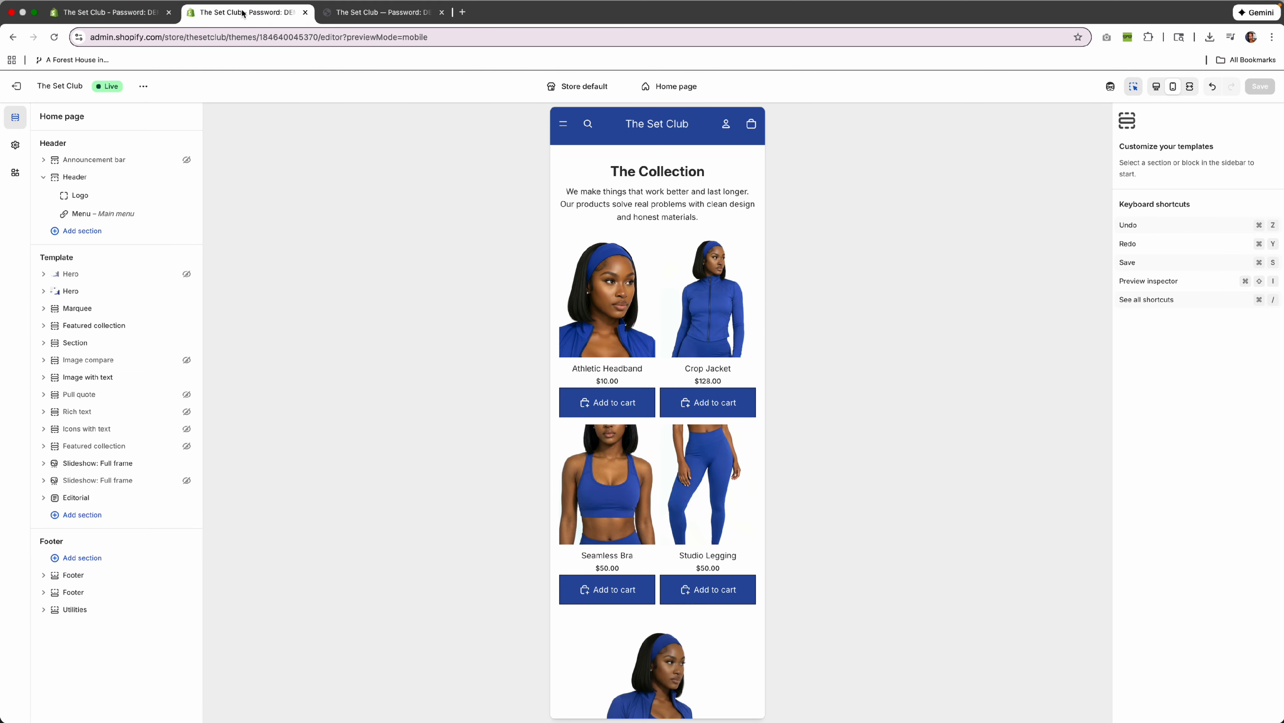
click(849, 191)
click(842, 233)
Step: Set the form's title to "Join The Set Club ✨" and its content to "Get on the list for pop-up drops, first access, and members-only updates."
scroll(633, 413, down, 6)
scroll(633, 413, up, 2)
click(582, 270)
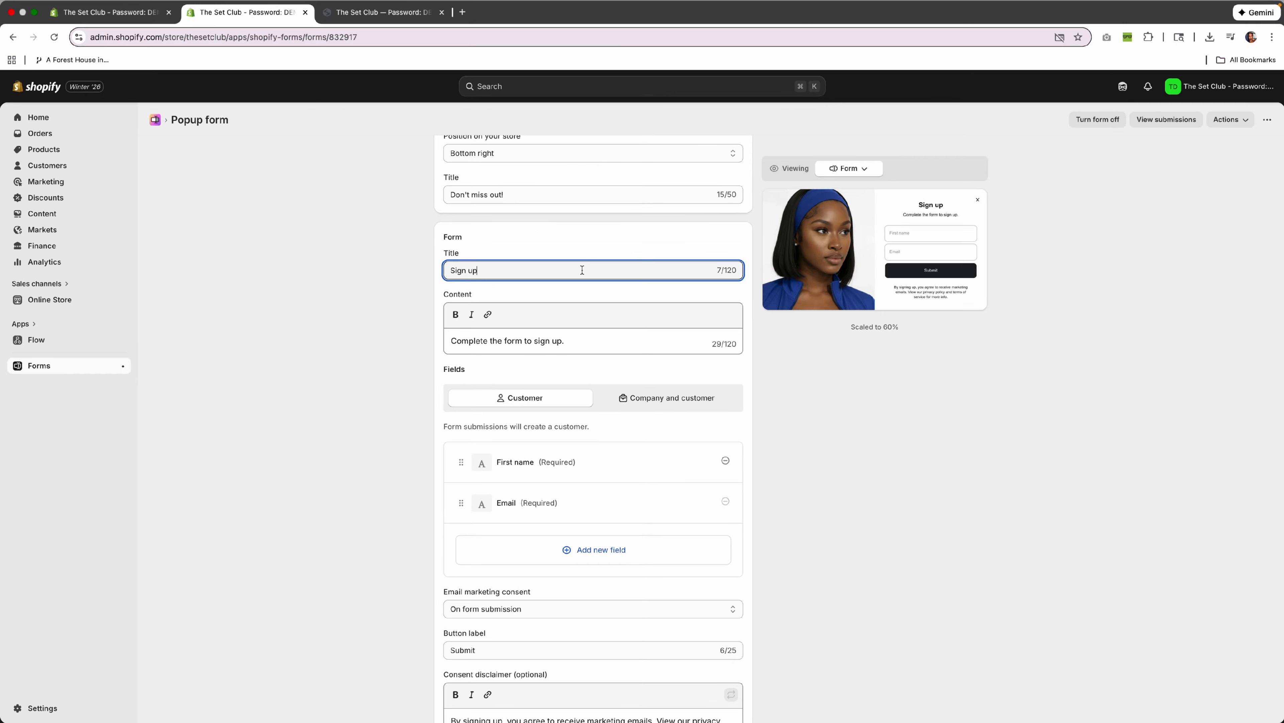
drag(560, 270, 448, 271)
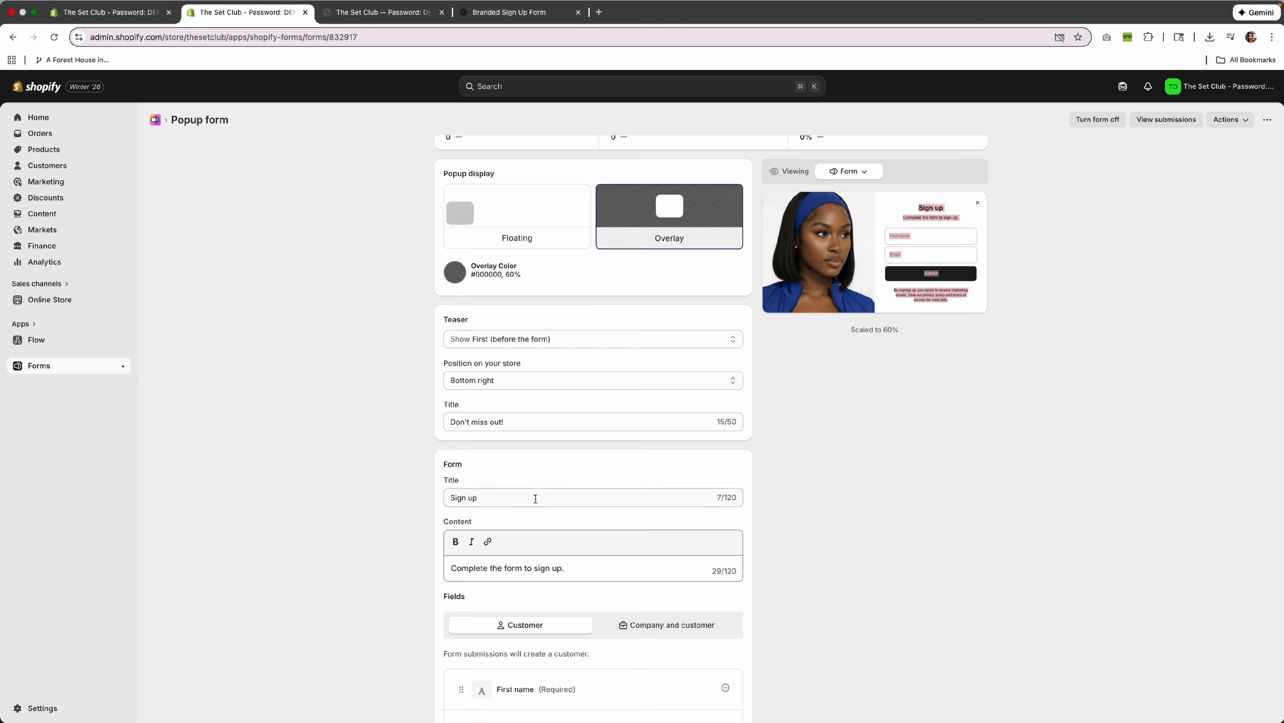
drag(536, 498, 445, 495)
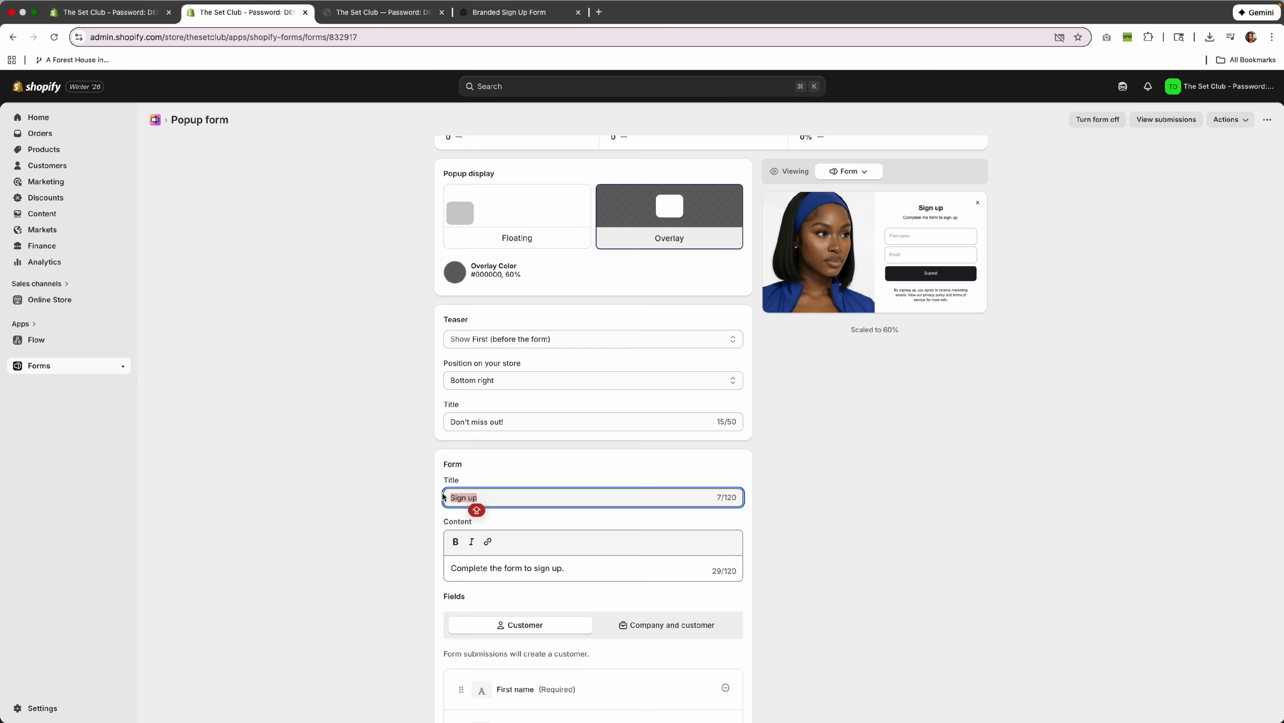
text(Join The Set Club ✨)
drag(444, 532, 562, 536)
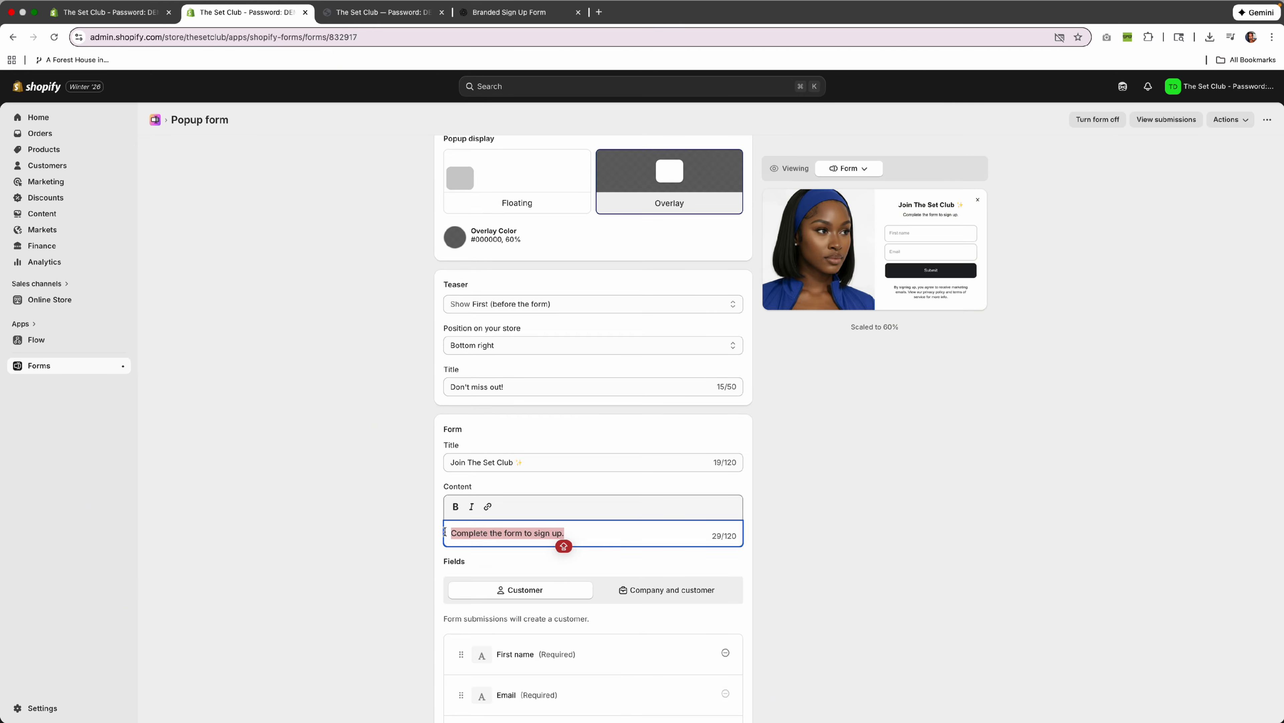
text(Get on the list for pop-up drops, first access, and members-only updates.)
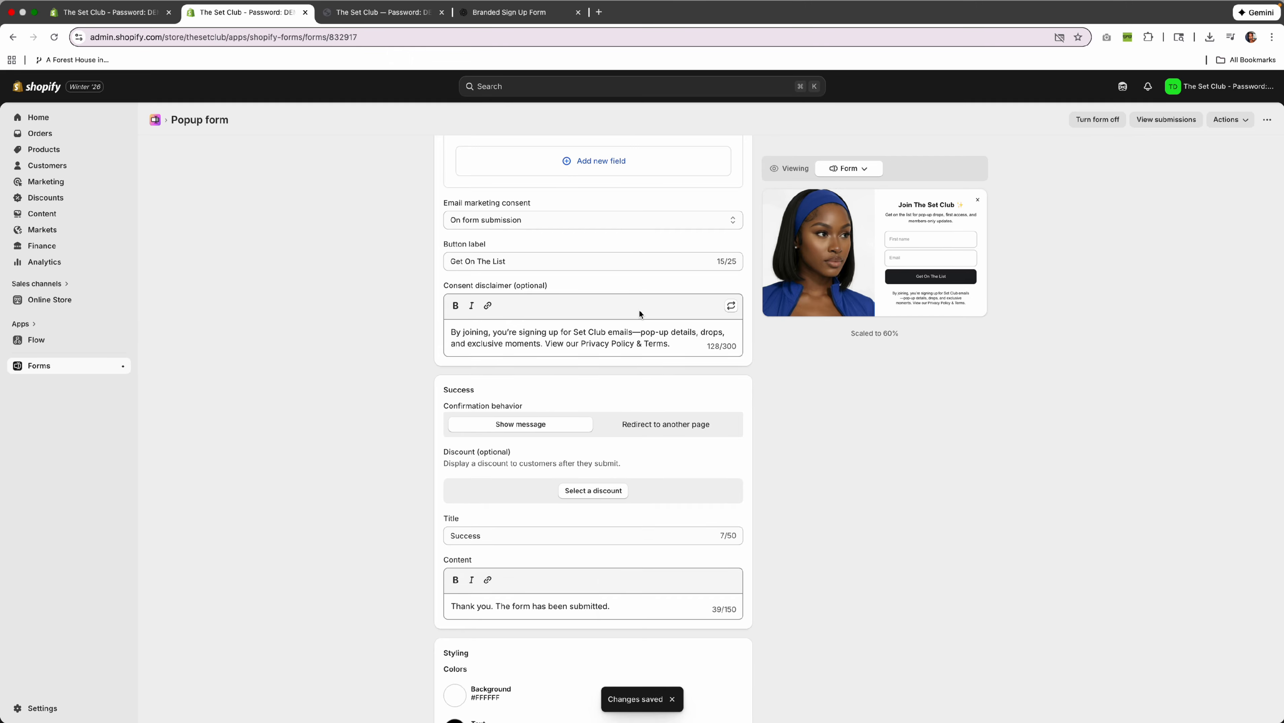
Step: Break the form's content text onto a second line before "first access" and save the form
scroll(639, 310, up, 5)
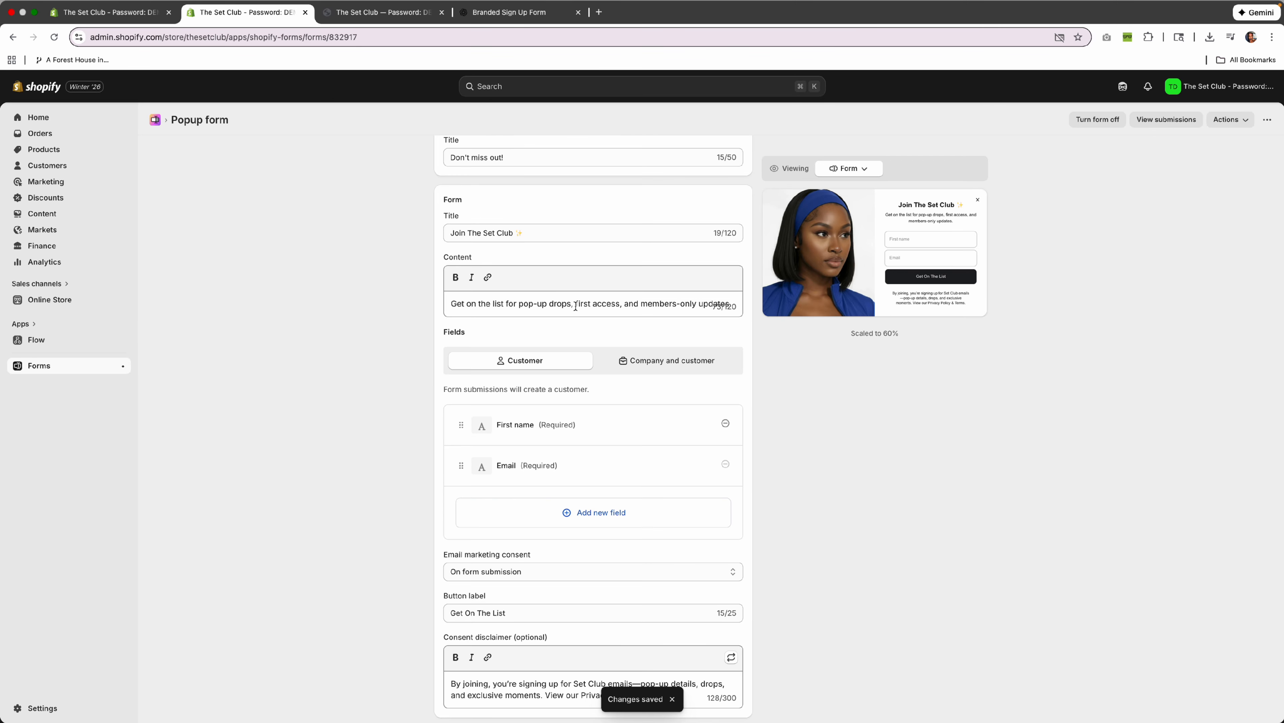
click(576, 306)
key(Return)
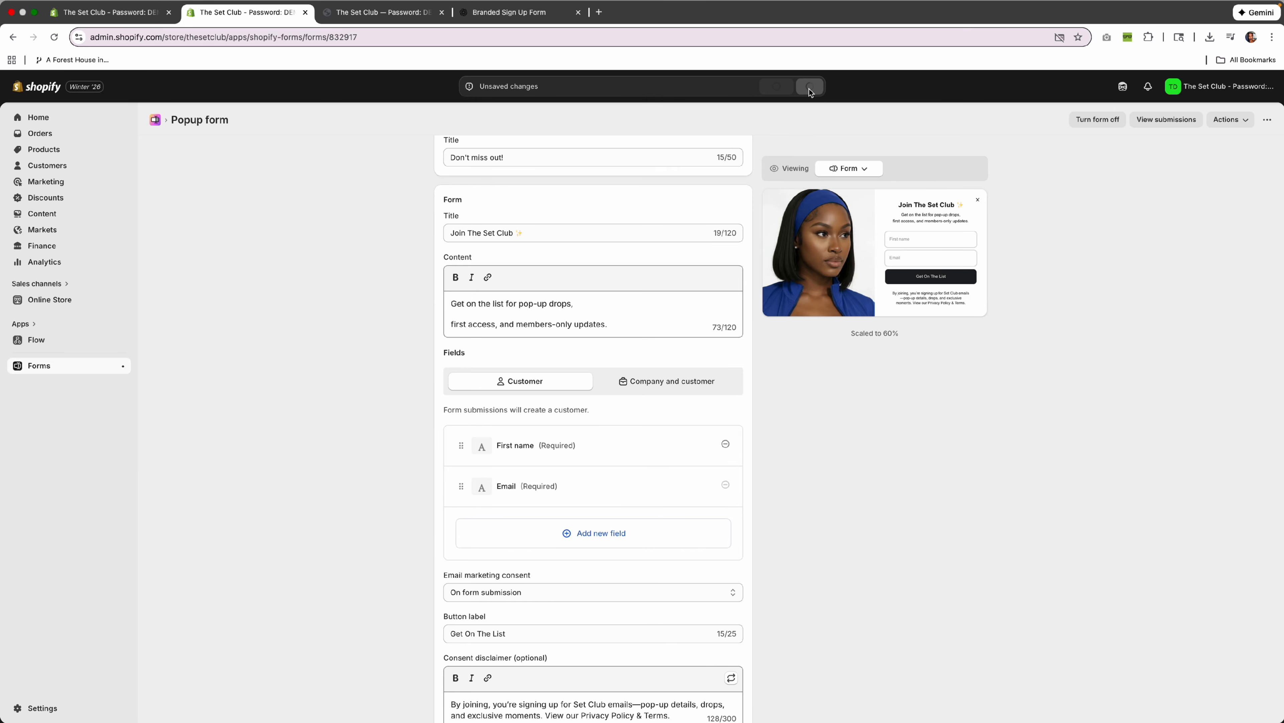
click(809, 86)
Step: Try the Transparent option in the last setting of the form's Styling colors and return it to White
scroll(592, 316, up, 2)
scroll(593, 316, down, 12)
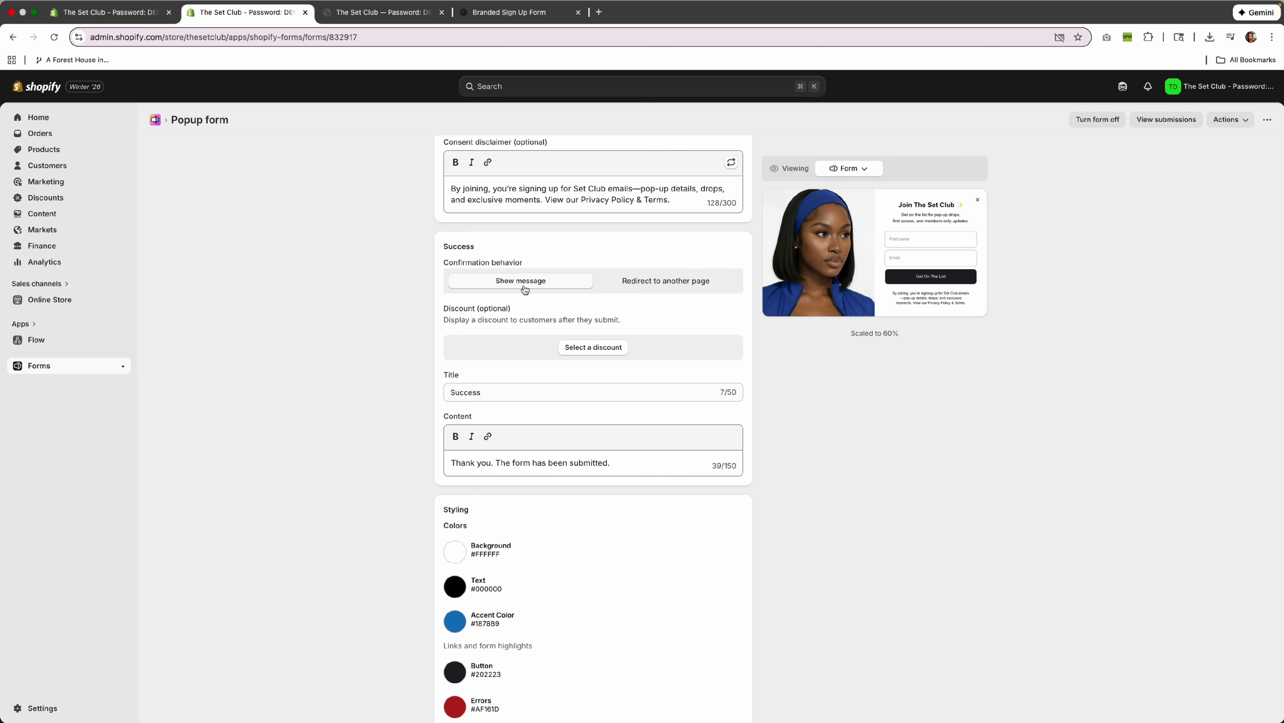
scroll(600, 285, down, 1)
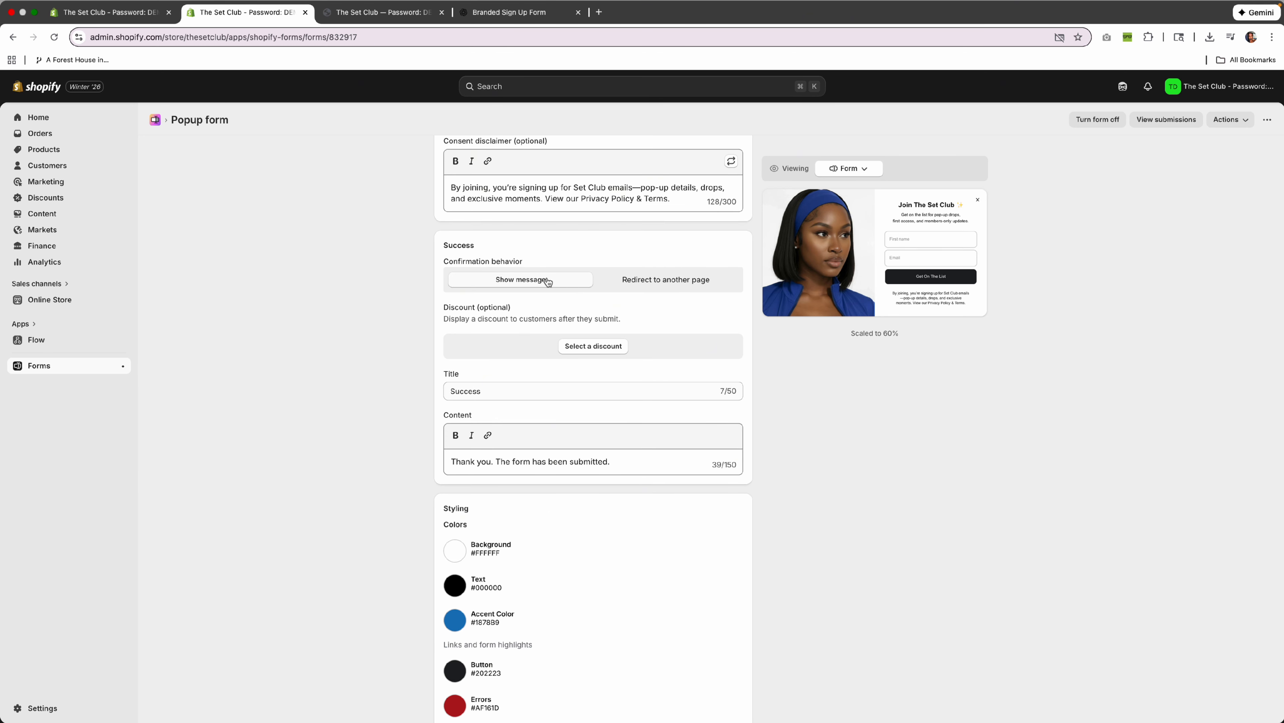
scroll(549, 281, down, 5)
click(505, 512)
click(505, 523)
click(507, 511)
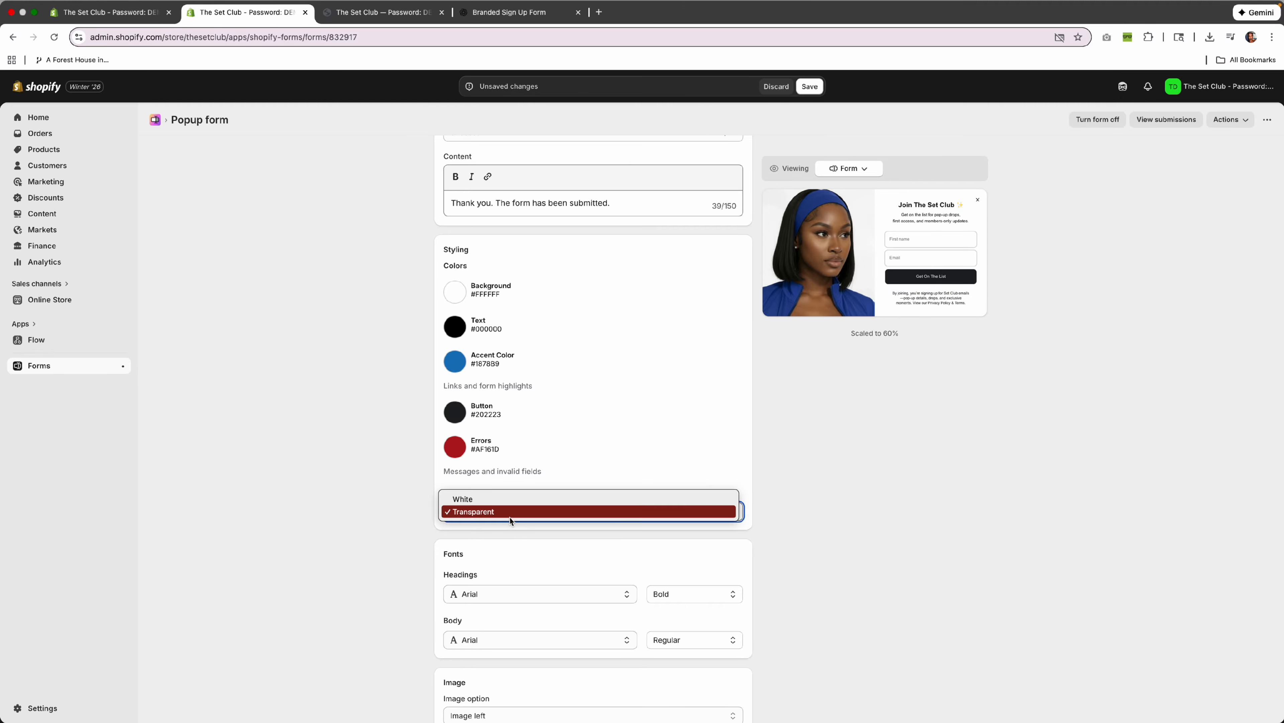
click(547, 498)
Step: Set the form's button color to bright blue #00AAFF
click(454, 412)
click(531, 452)
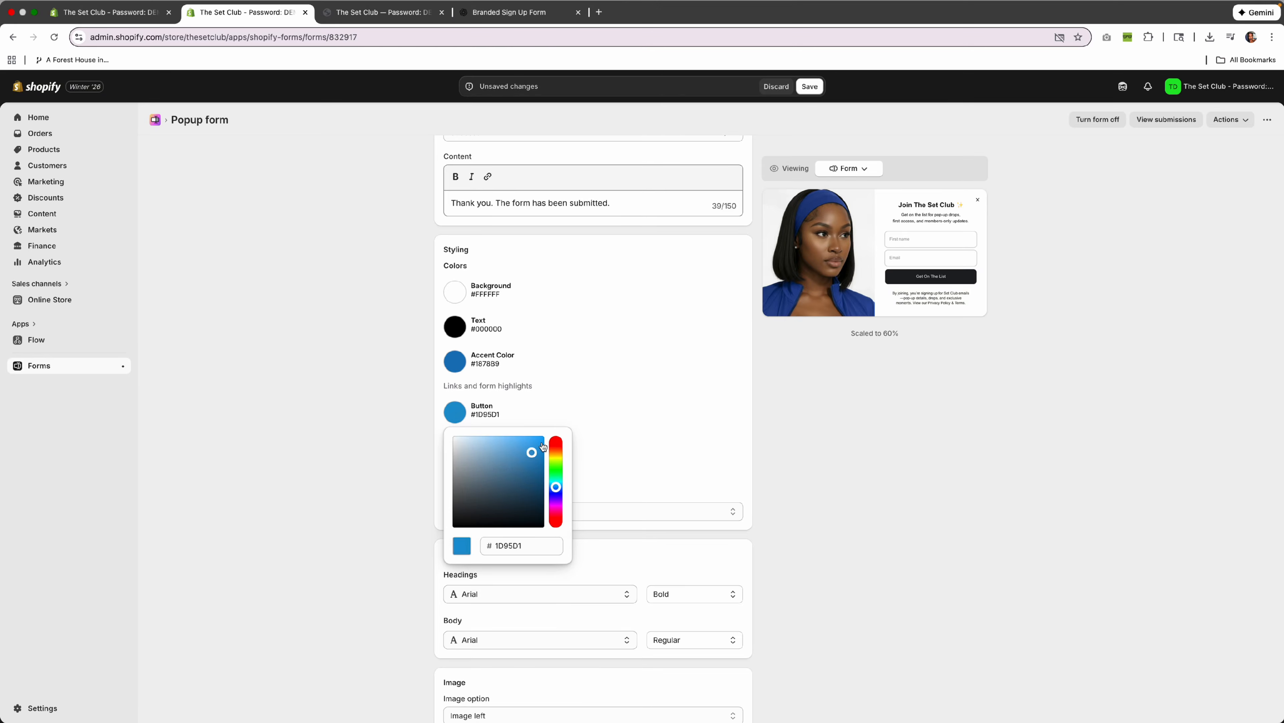
drag(542, 446, 553, 428)
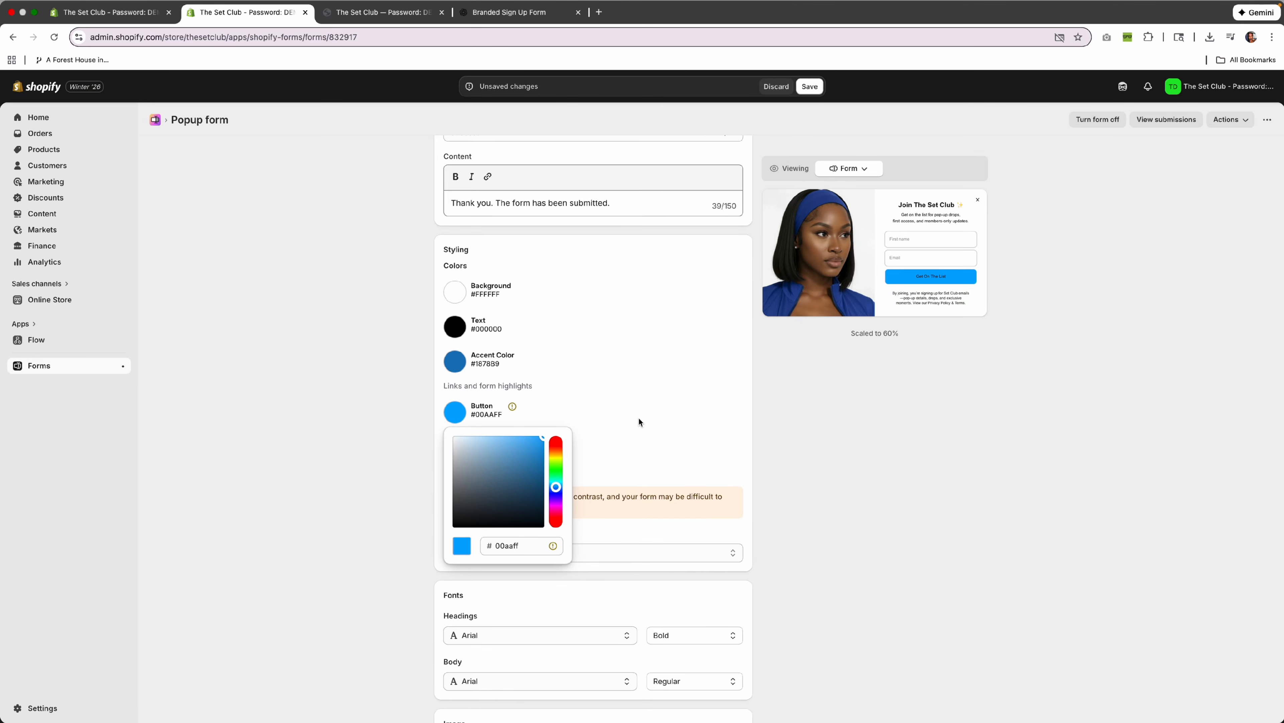